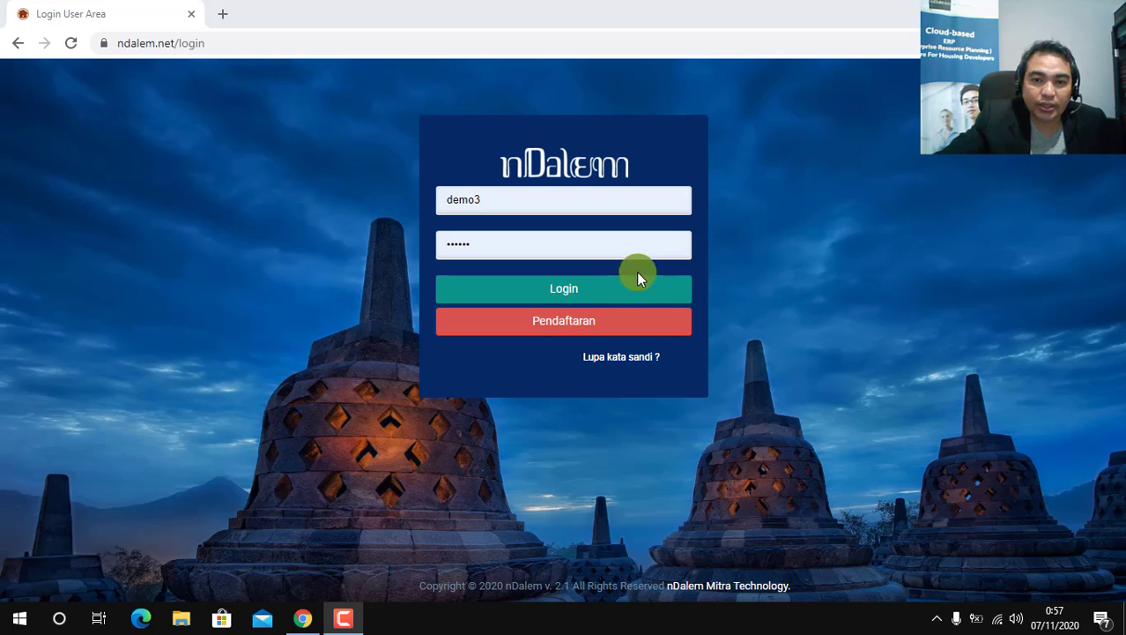
Log in to the user area with the prefilled account credentials.
click(575, 295)
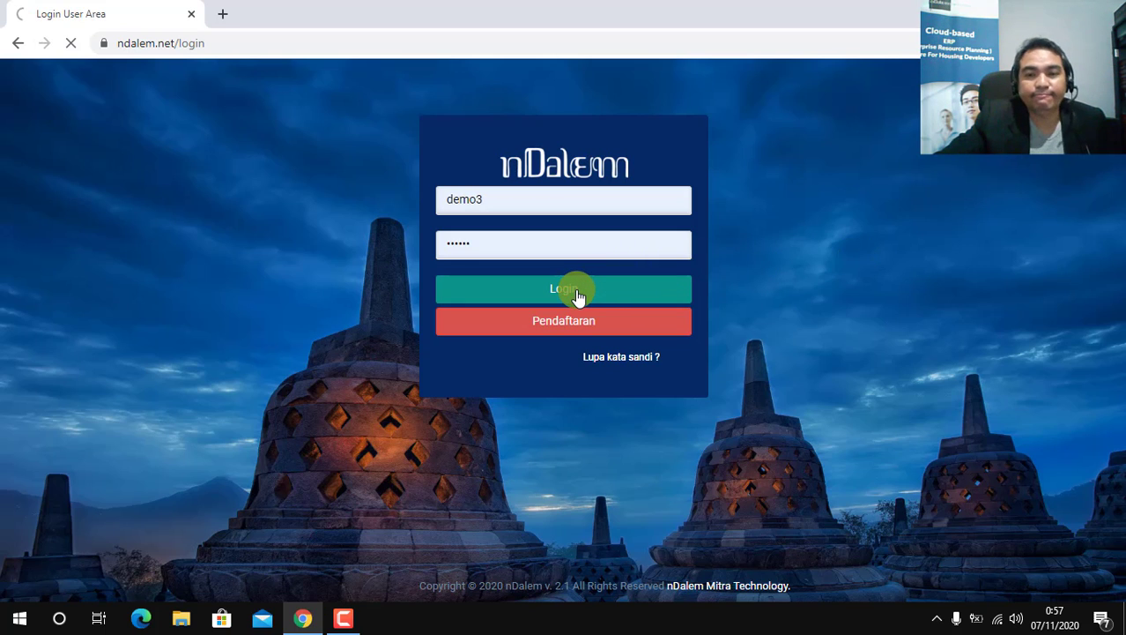
key(XF86MonBrightnessUp)
key(XF86MonBrightnessUp)
key(XF86MonBrightnessUp)
key(XF86MonBrightnessUp)
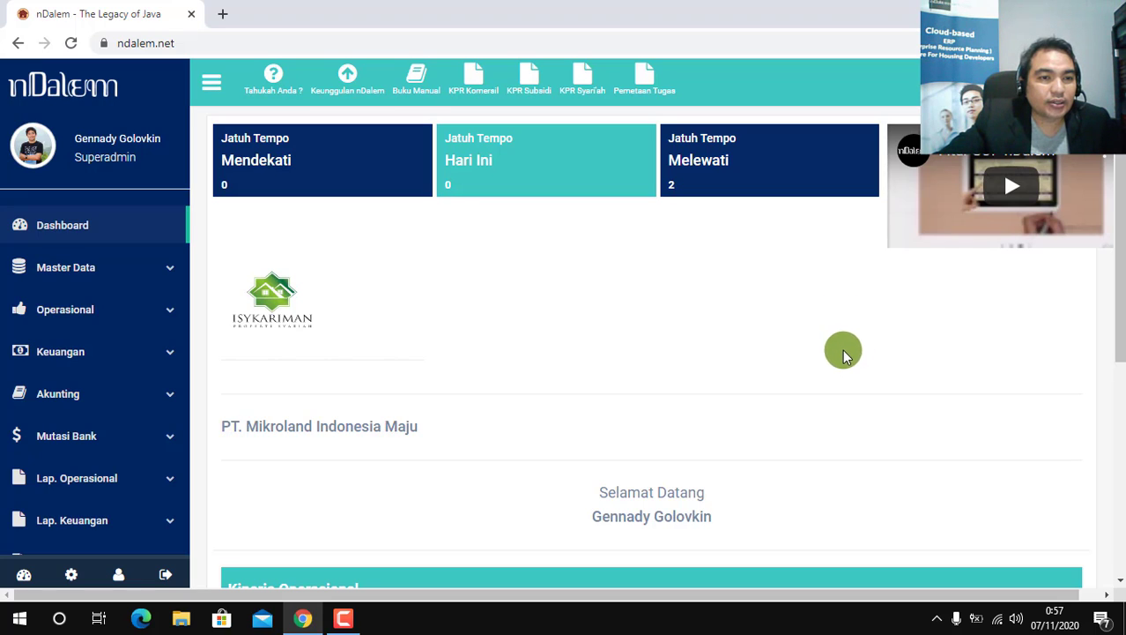
Open the Transaksi Piutang Lain-lain page from the receipts (Penerimaan) section of Keuangan.
click(167, 356)
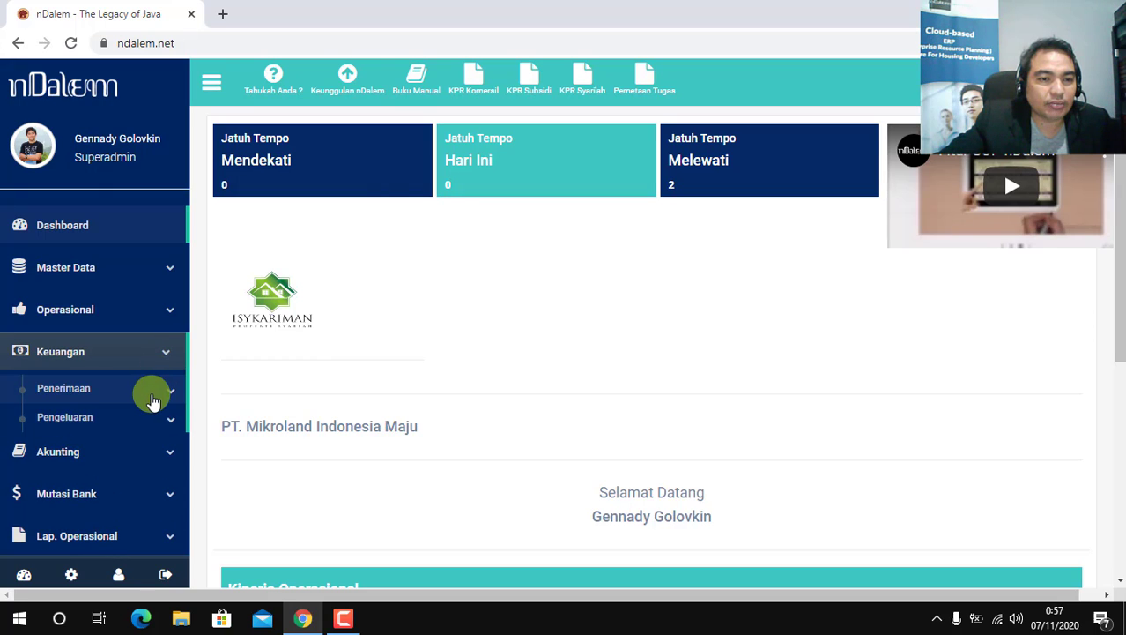
click(152, 394)
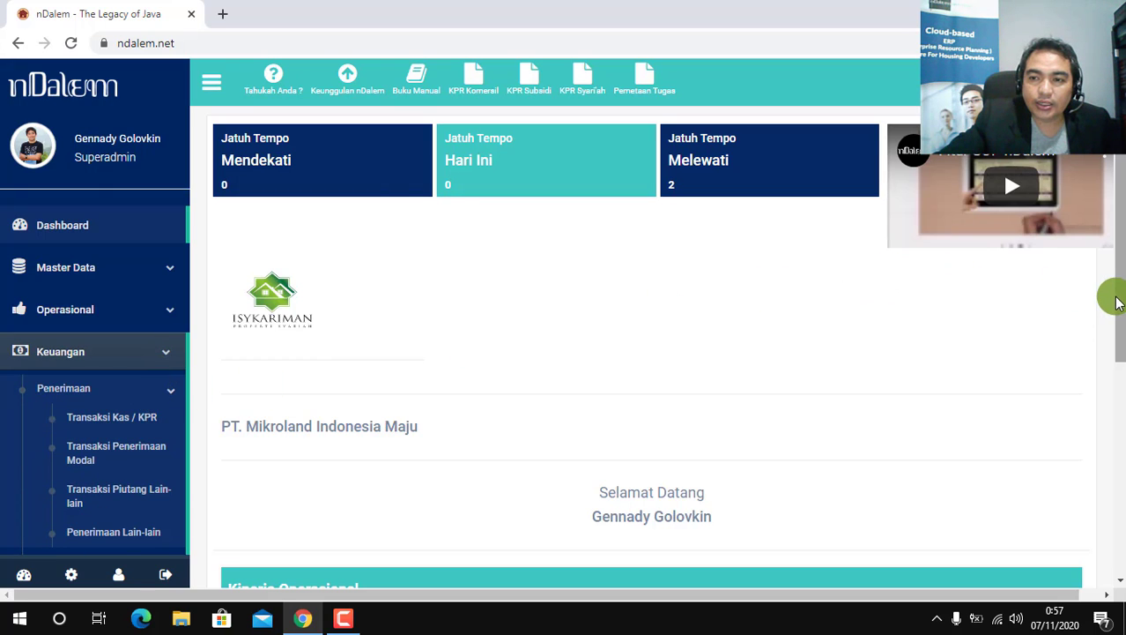
drag(1115, 298, 1117, 352)
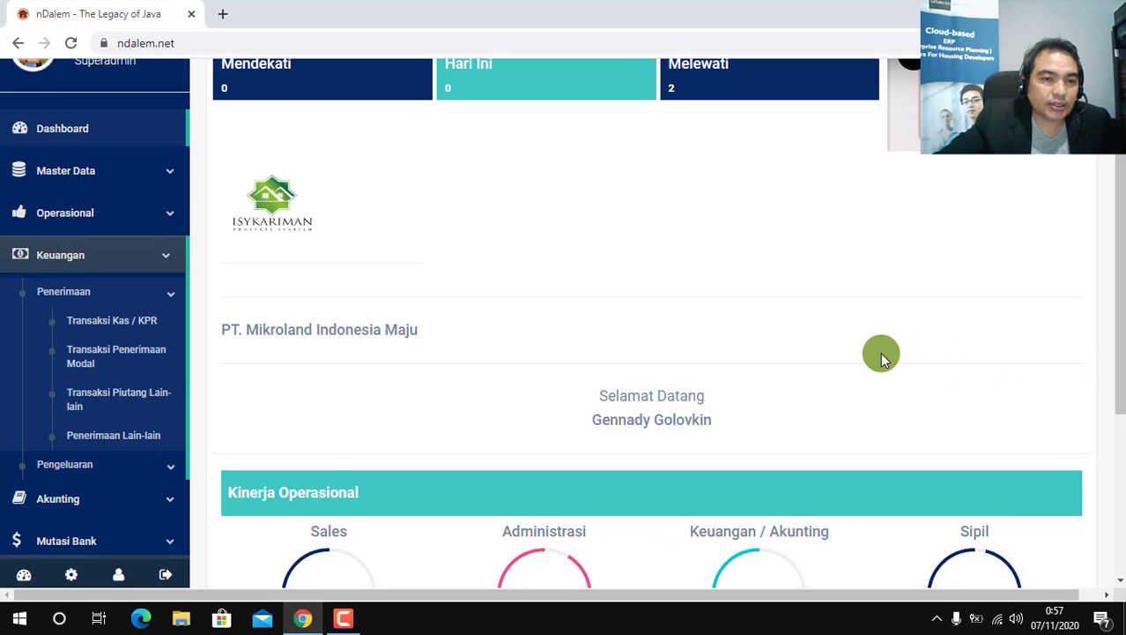
click(119, 399)
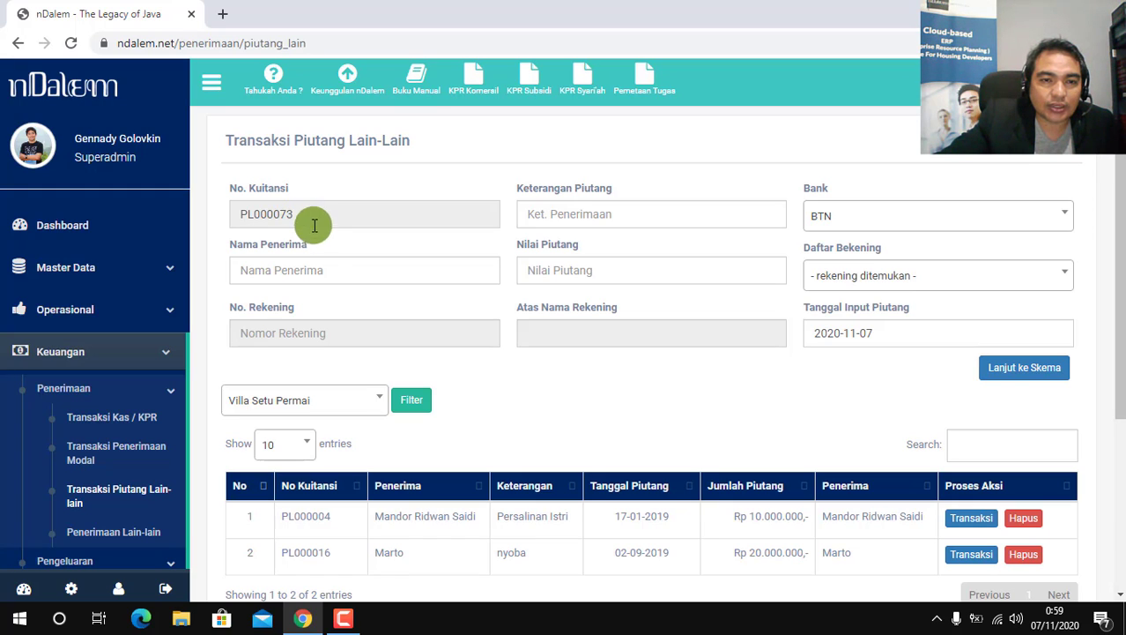
Enter the recipient's name in the Nama Penerima field of the new receivable.
click(307, 268)
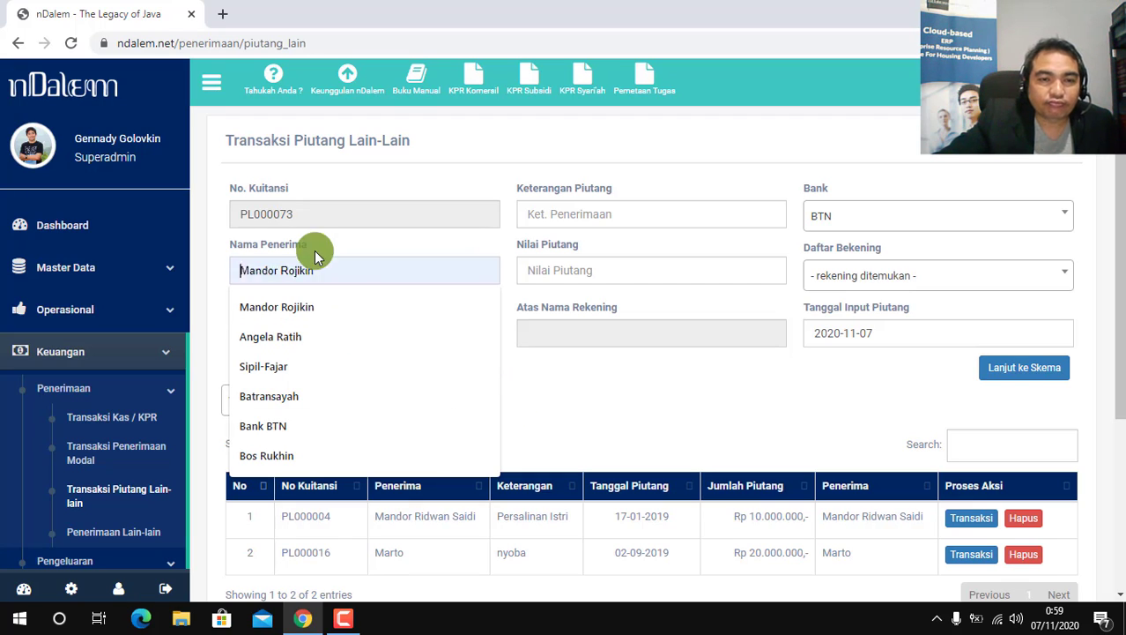
click(350, 246)
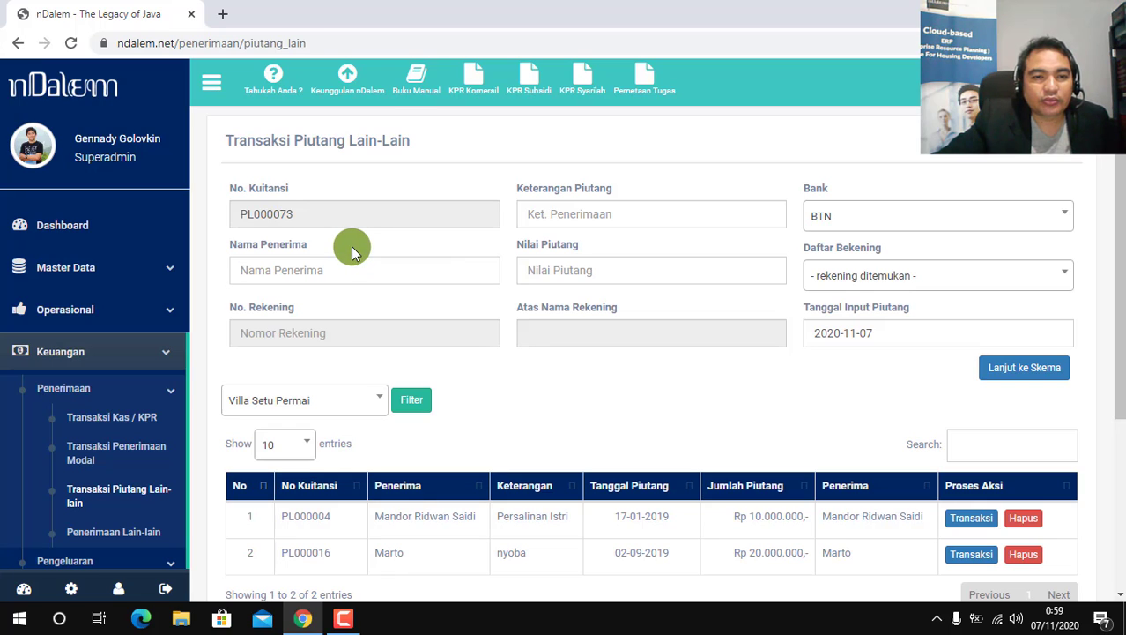
click(298, 269)
text(Su)
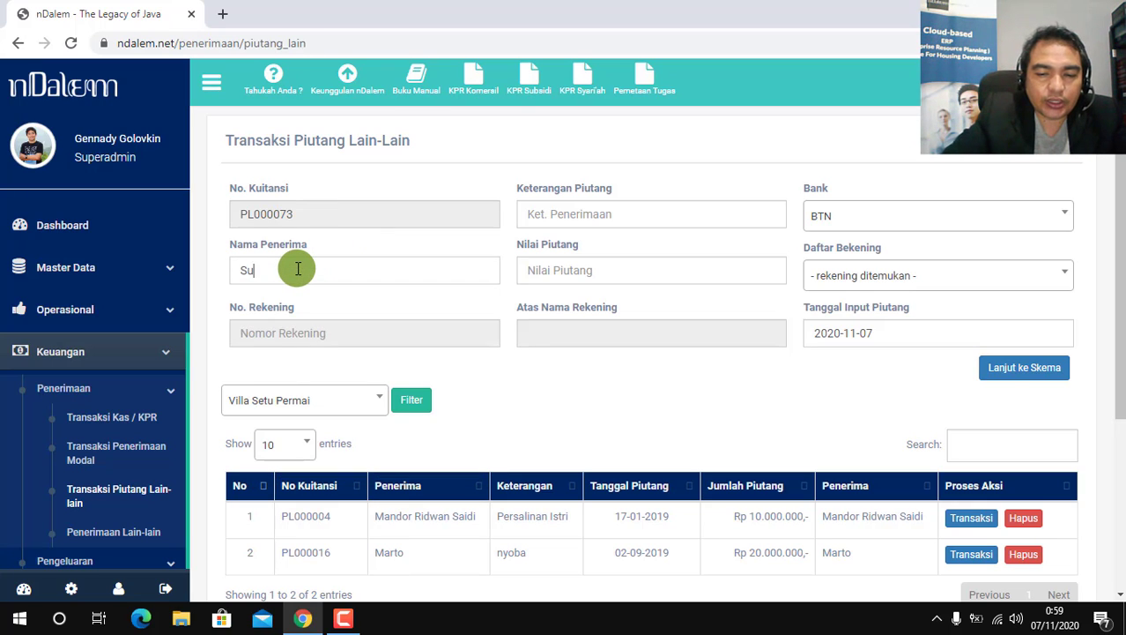
text(mitro)
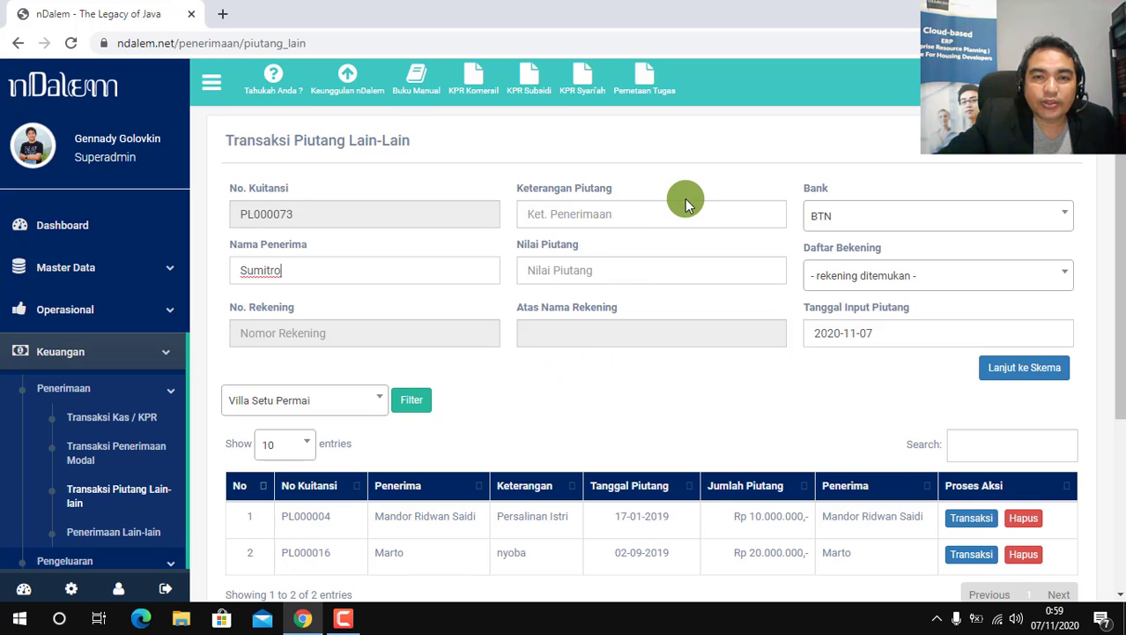
Set the receivable's description to "Biaya Pernikahan Anak" and its value to 10,000,000.
click(591, 214)
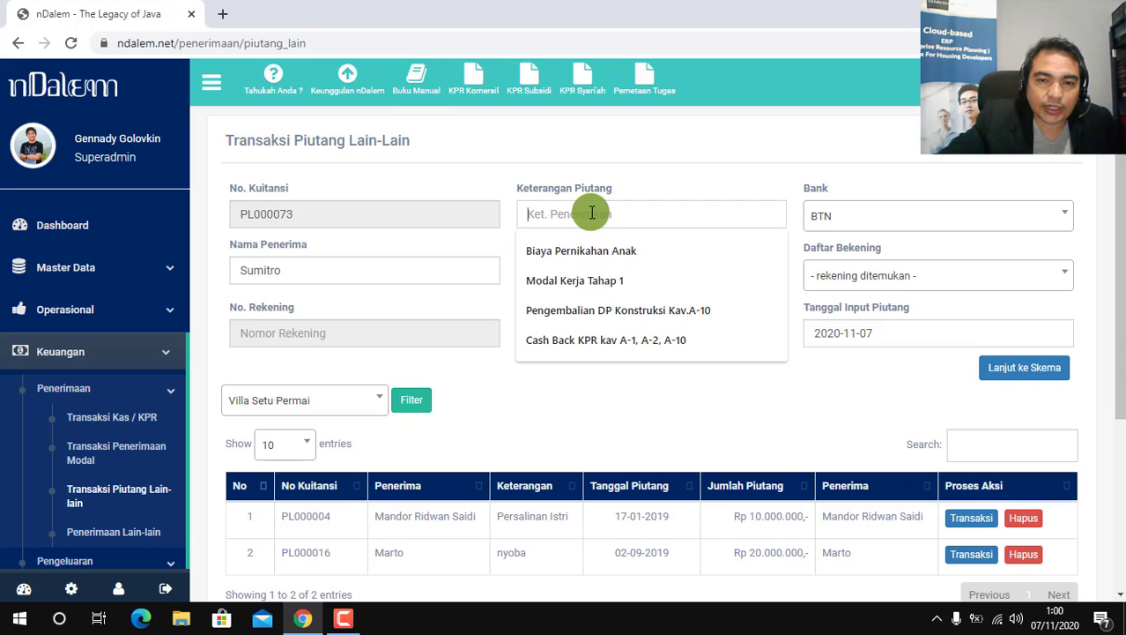
click(581, 250)
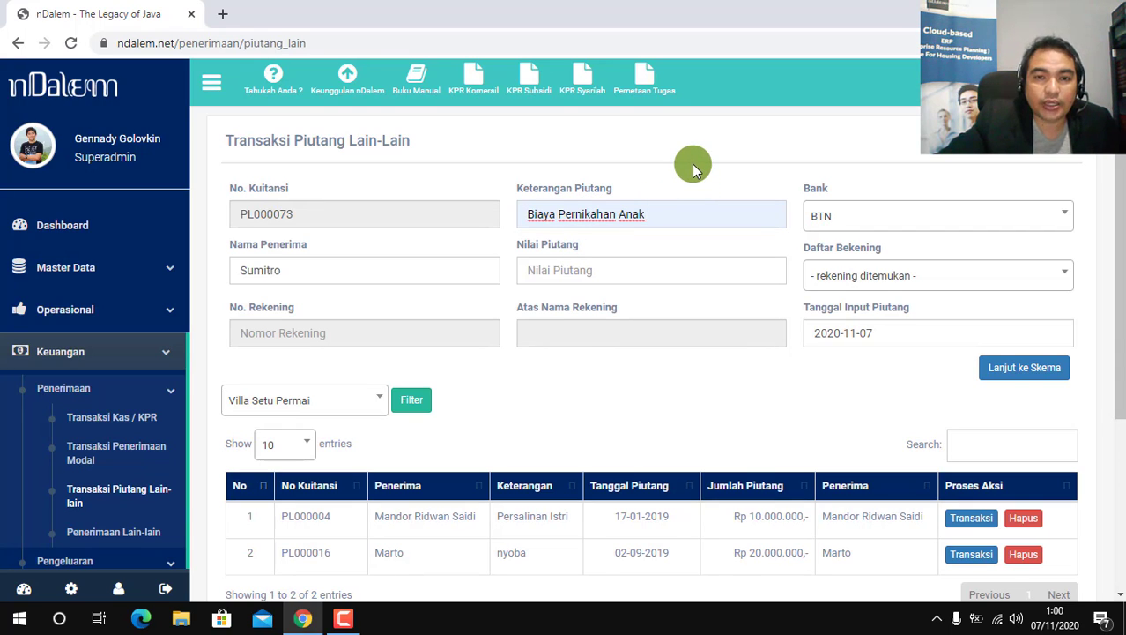
click(544, 267)
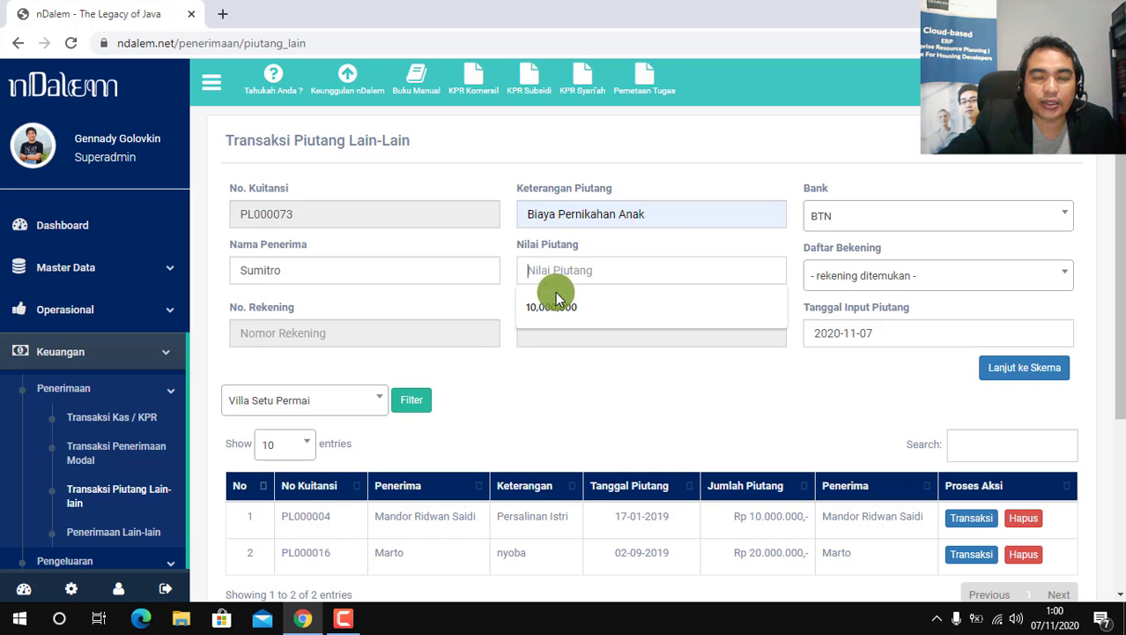
click(558, 310)
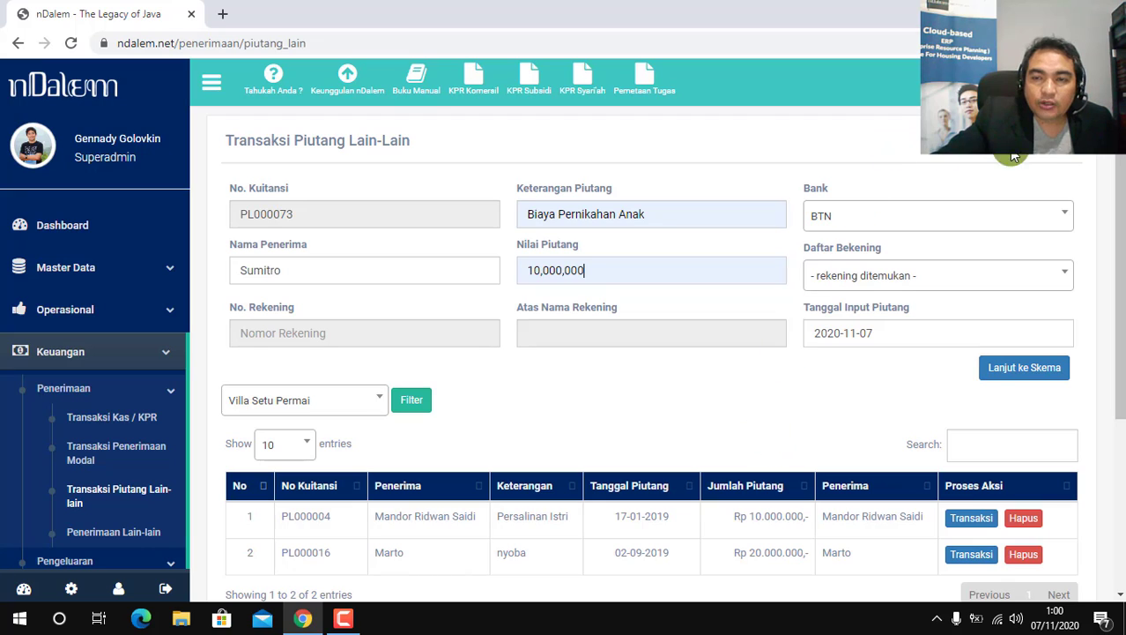
Choose BTN as the bank and select the PT. Bawa Jaya Tama account for the receivable.
click(1044, 227)
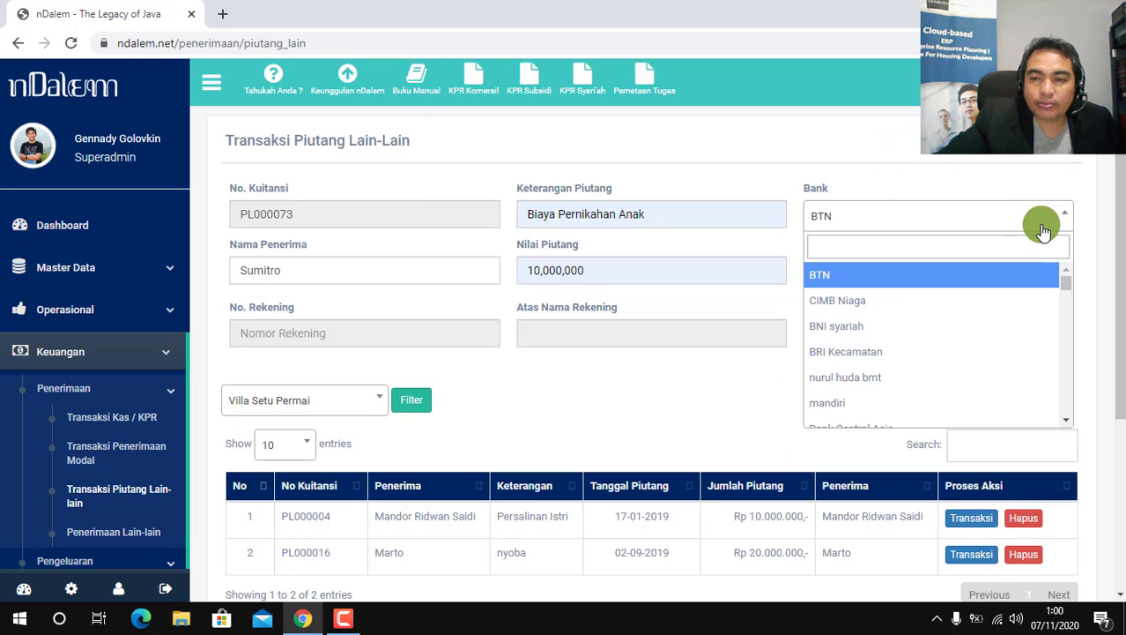
click(860, 278)
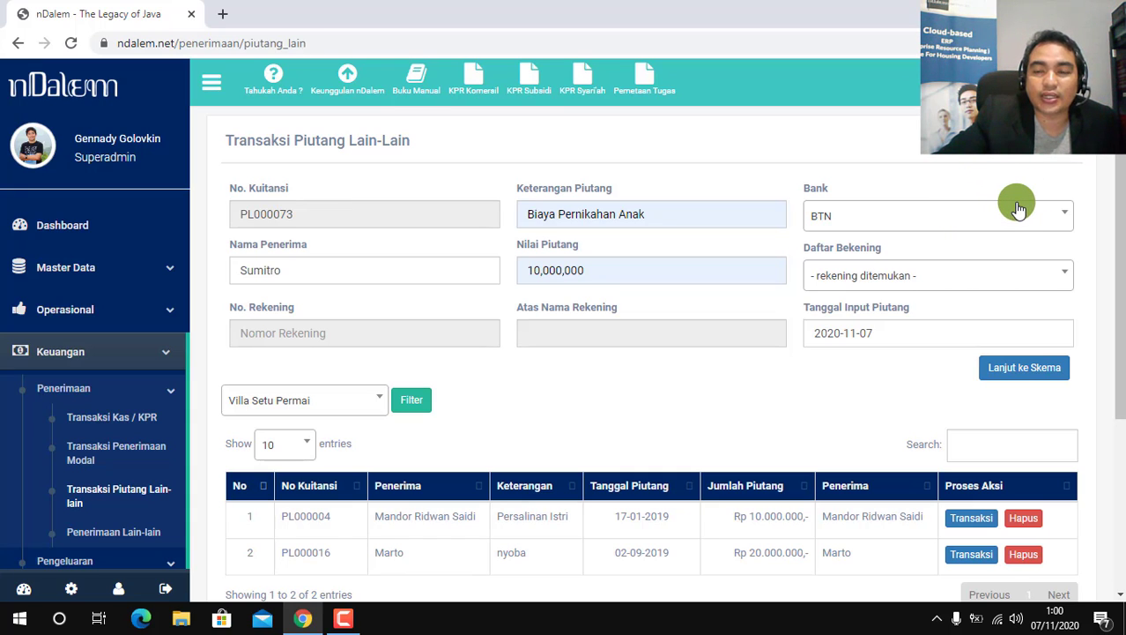
click(1034, 274)
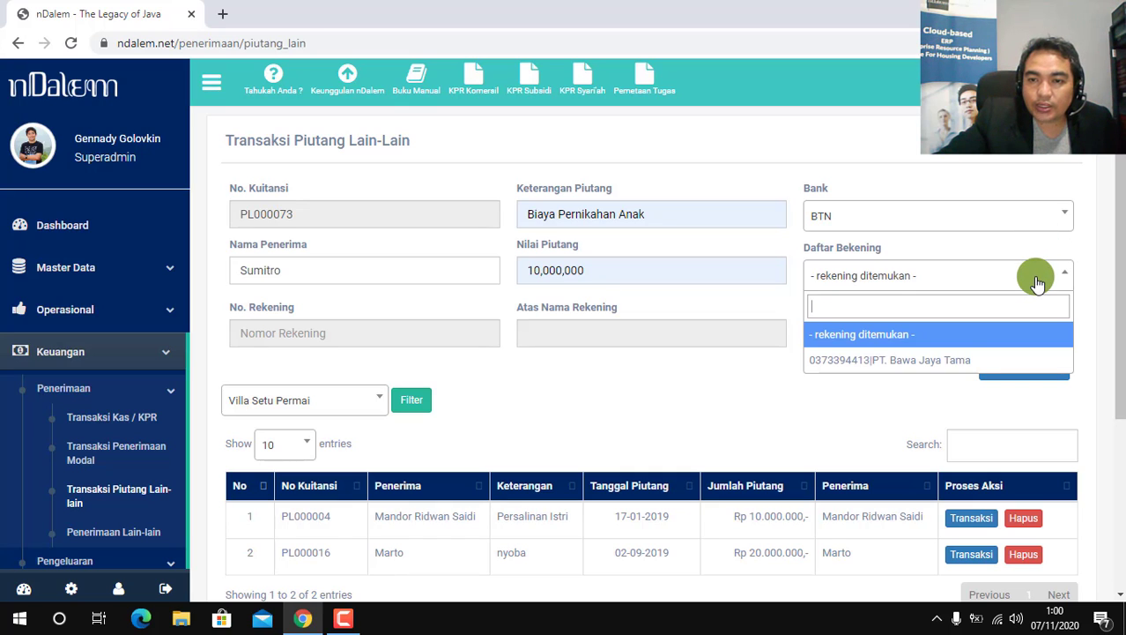
click(898, 360)
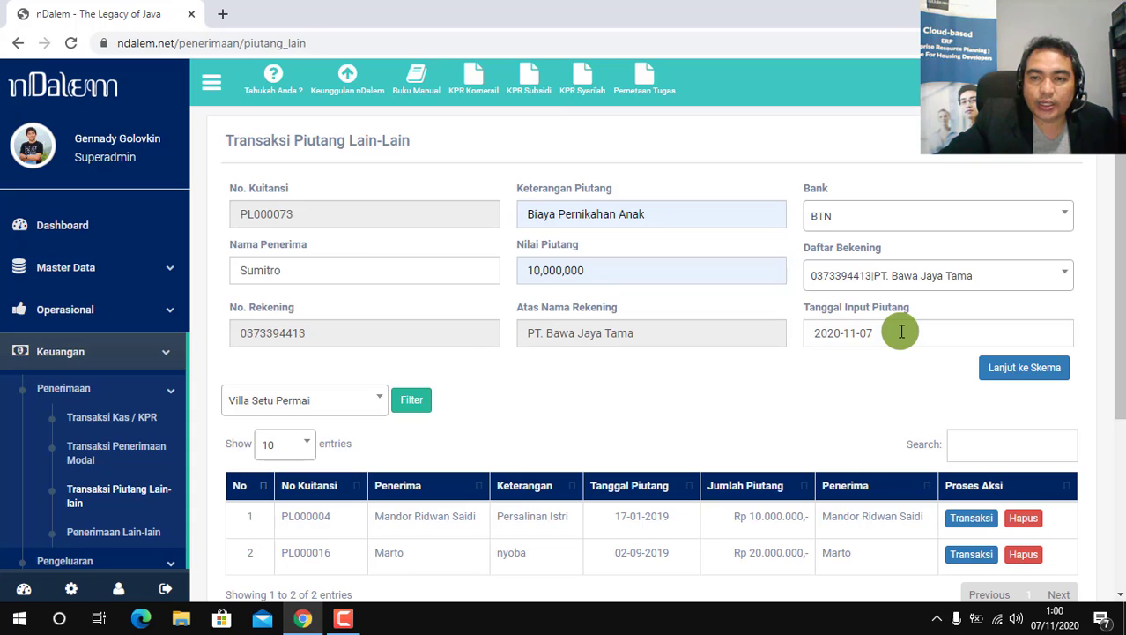
Set the receivable's input date to 2020-11-07 and continue to the payment scheme, confirming the data.
click(901, 331)
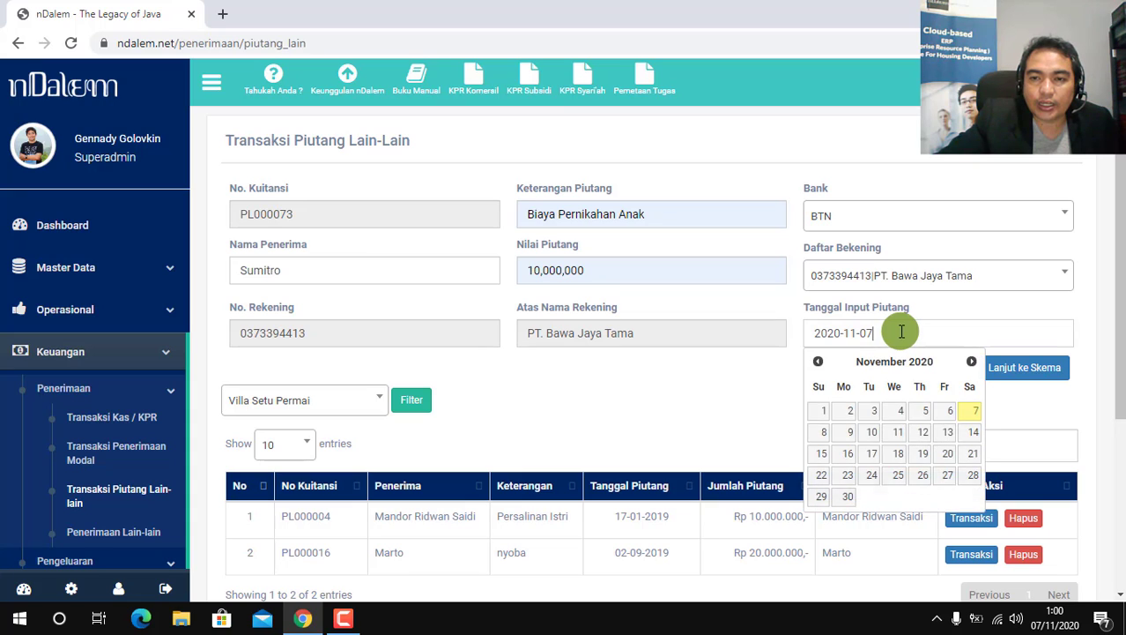
click(975, 420)
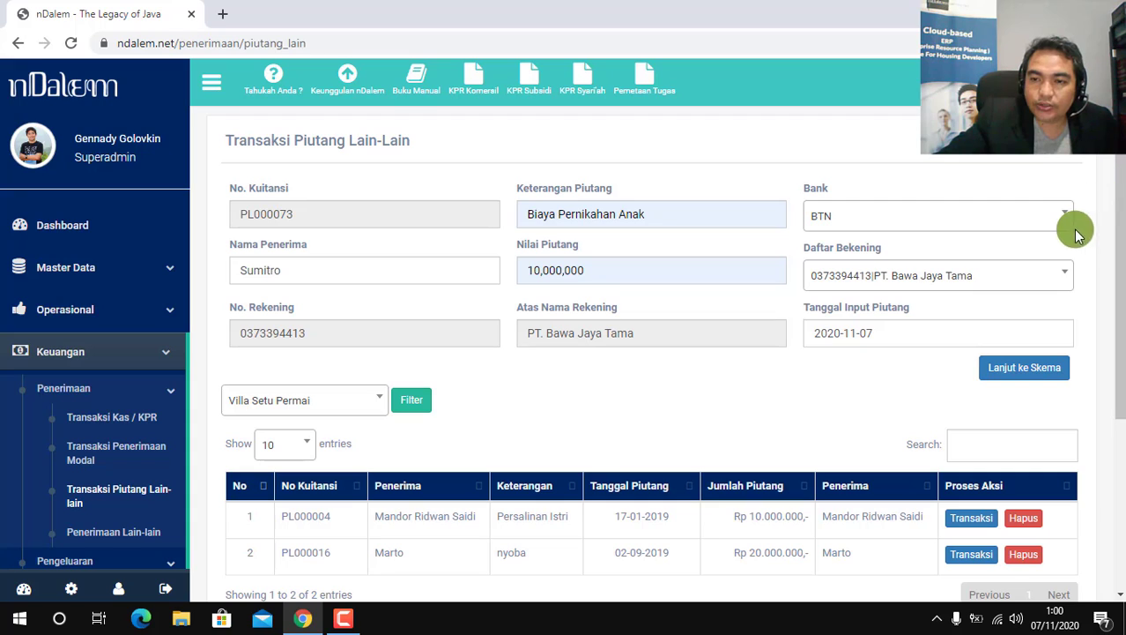
click(1025, 370)
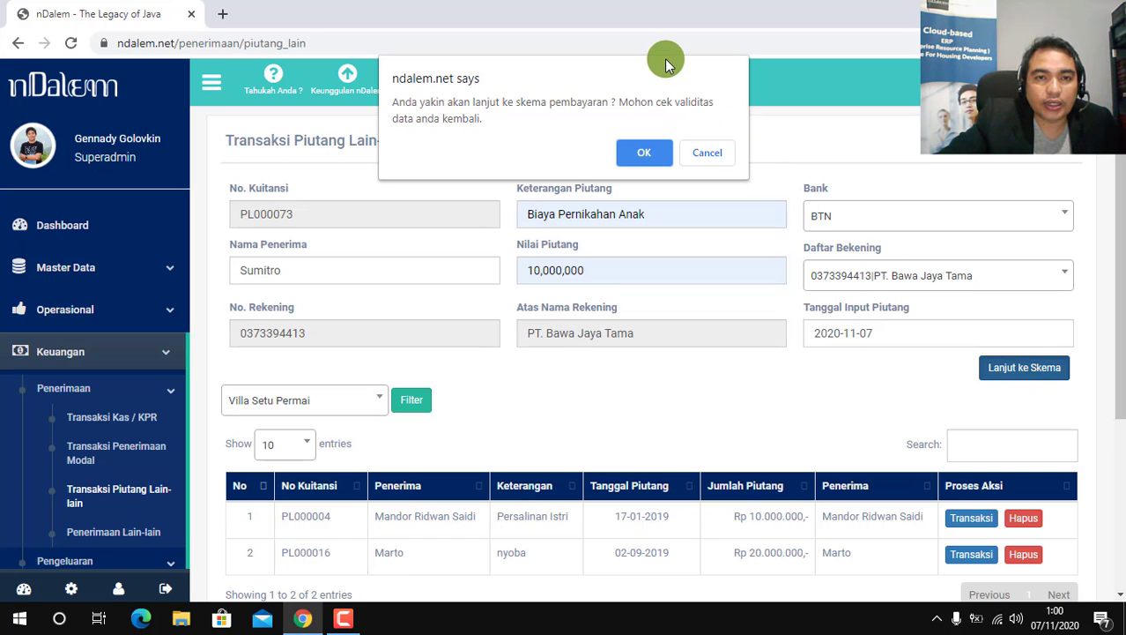
click(652, 154)
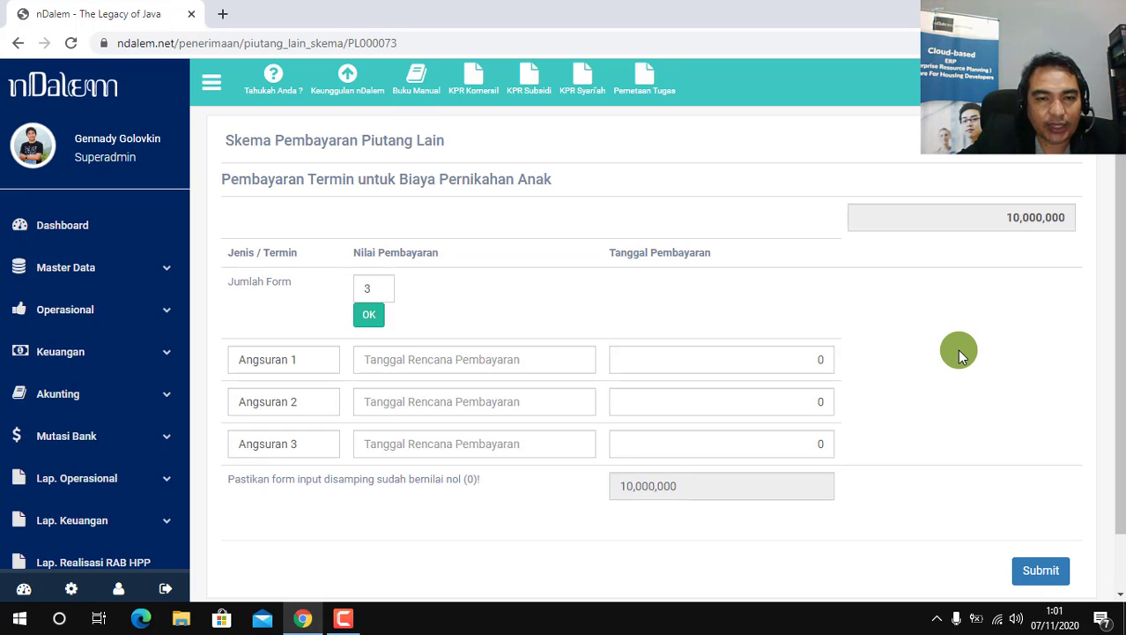
Set the number of installment forms in the payment scheme to 2 and apply it.
click(379, 284)
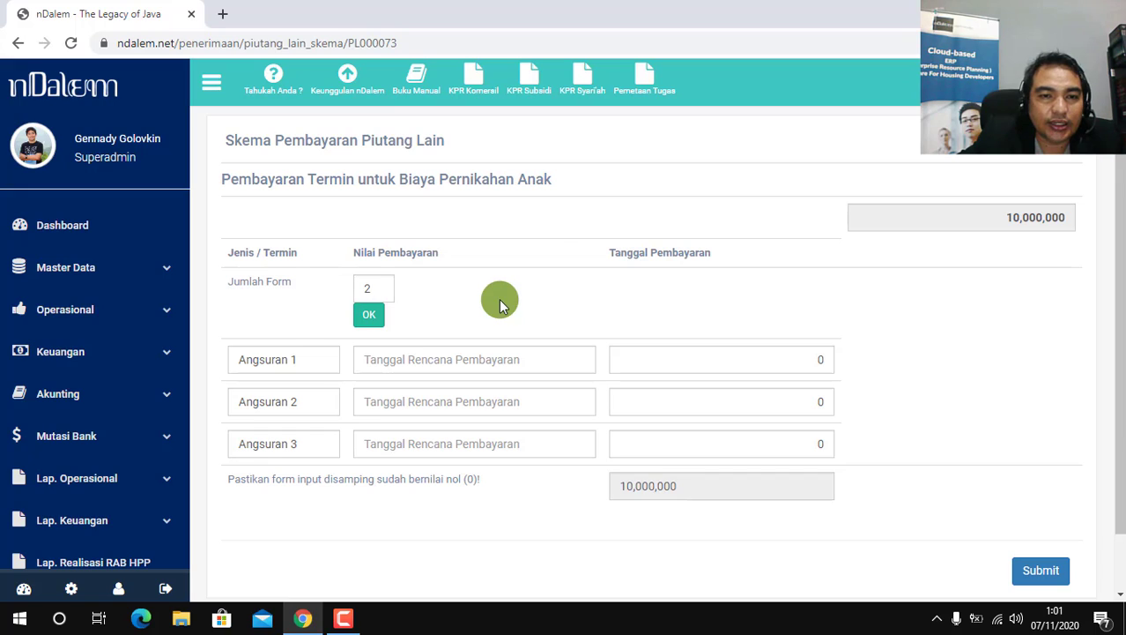
click(368, 316)
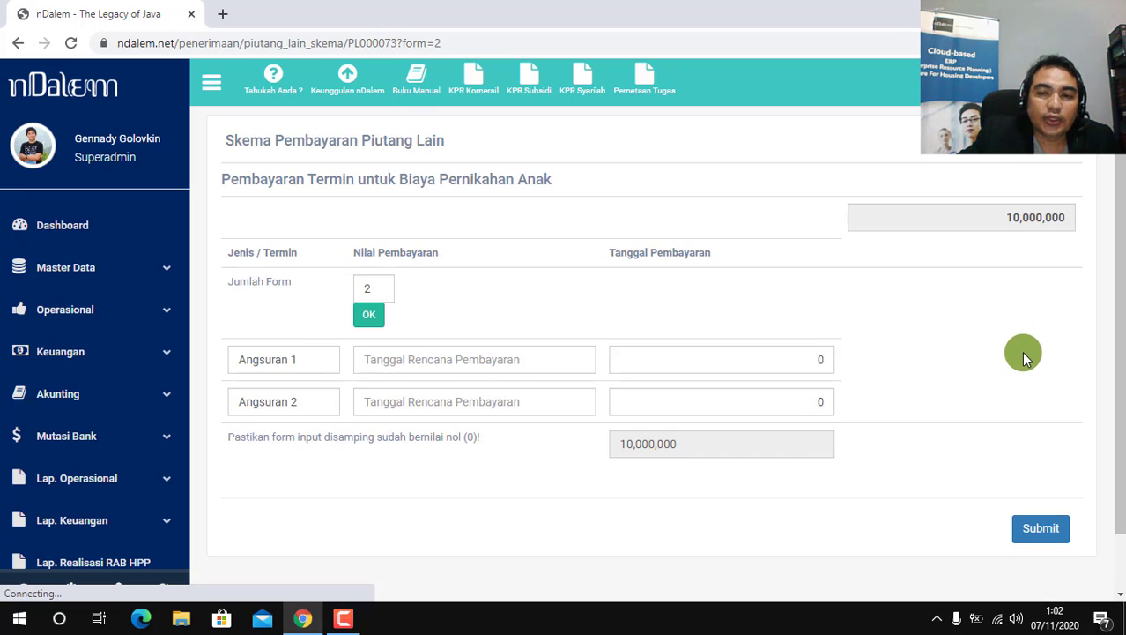
Set the planned payment date of Angsuran 1 to 2020-12-15.
scroll(1021, 350, down, 1)
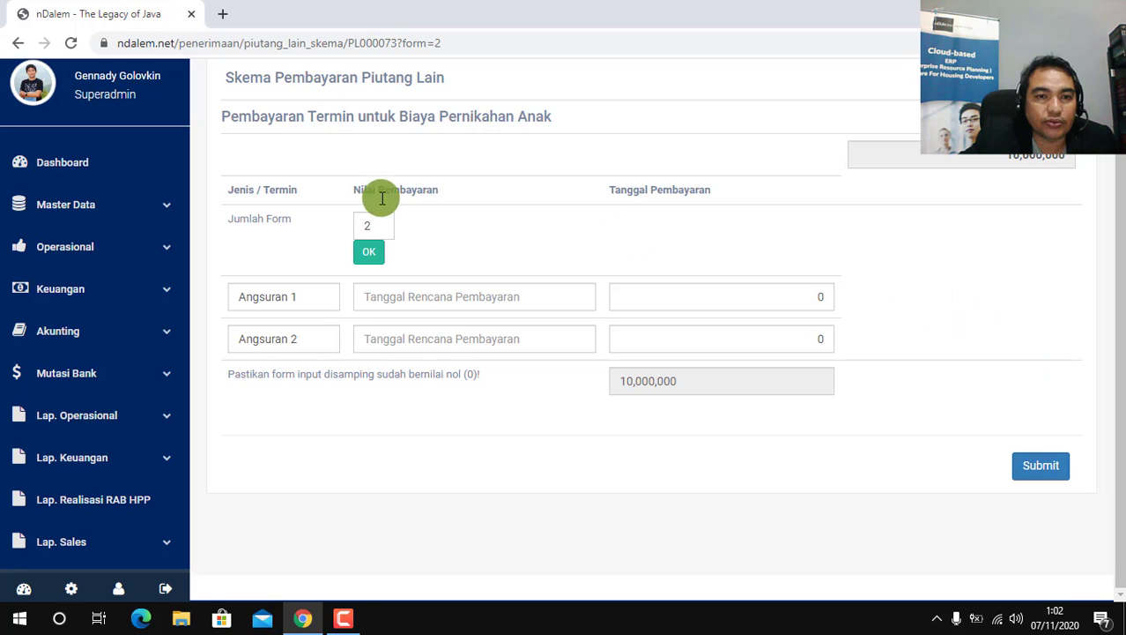
click(404, 296)
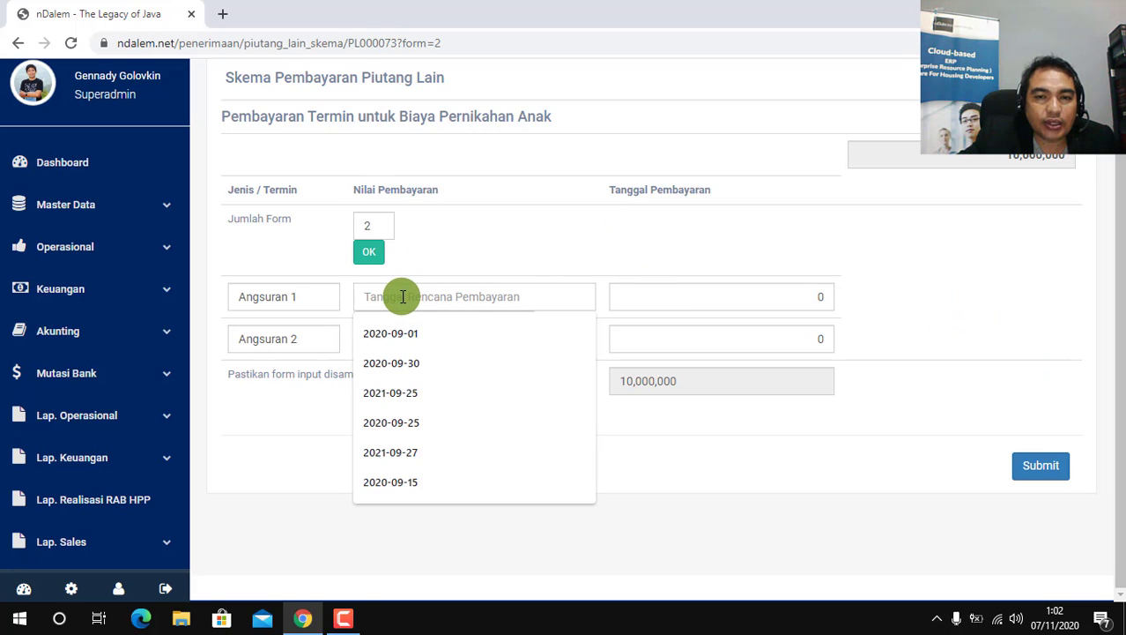
click(532, 261)
click(480, 297)
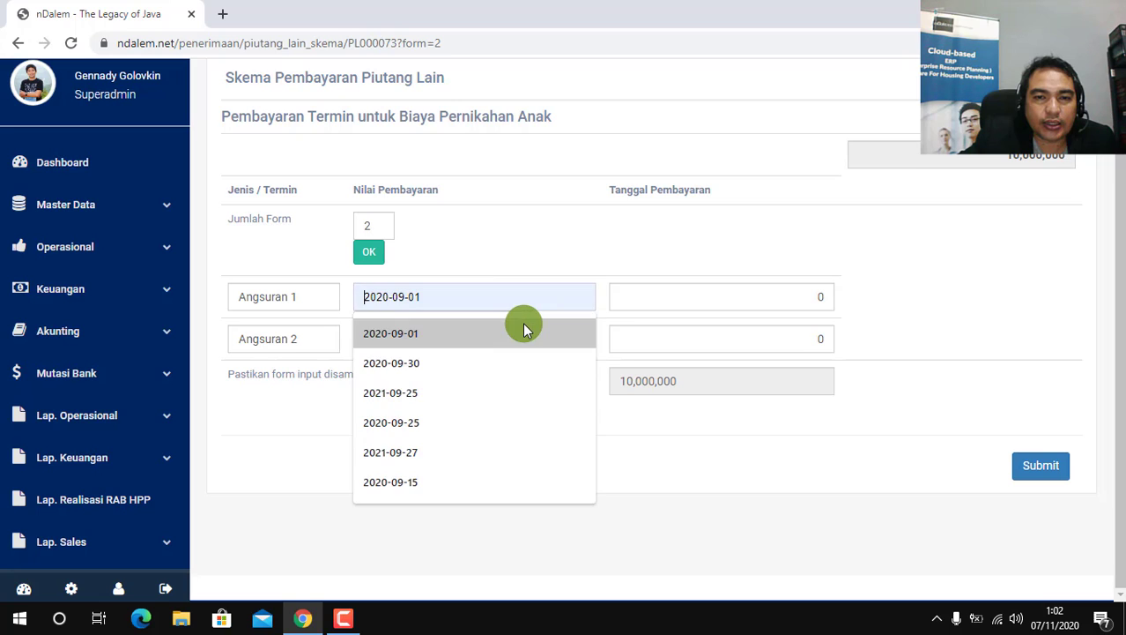
click(524, 330)
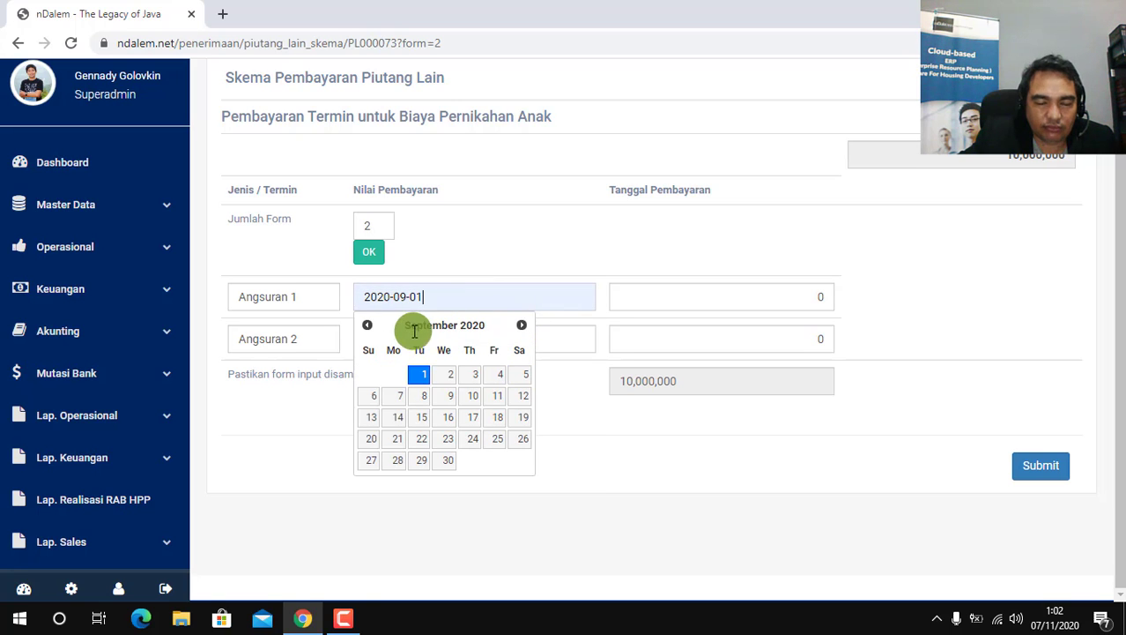
click(521, 325)
click(521, 325)
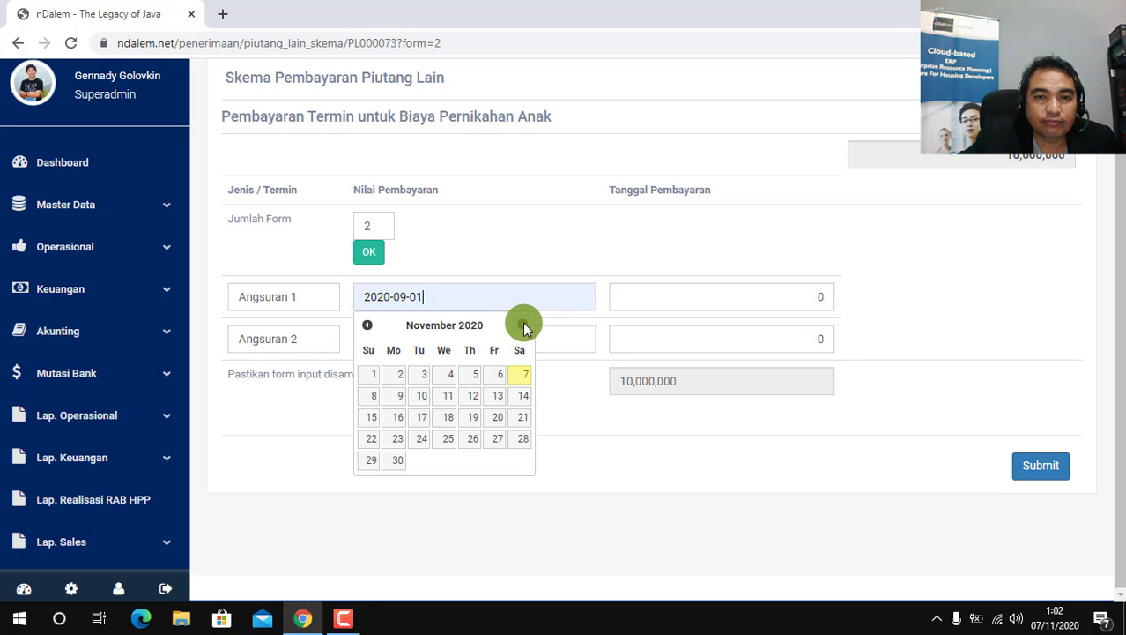
click(524, 325)
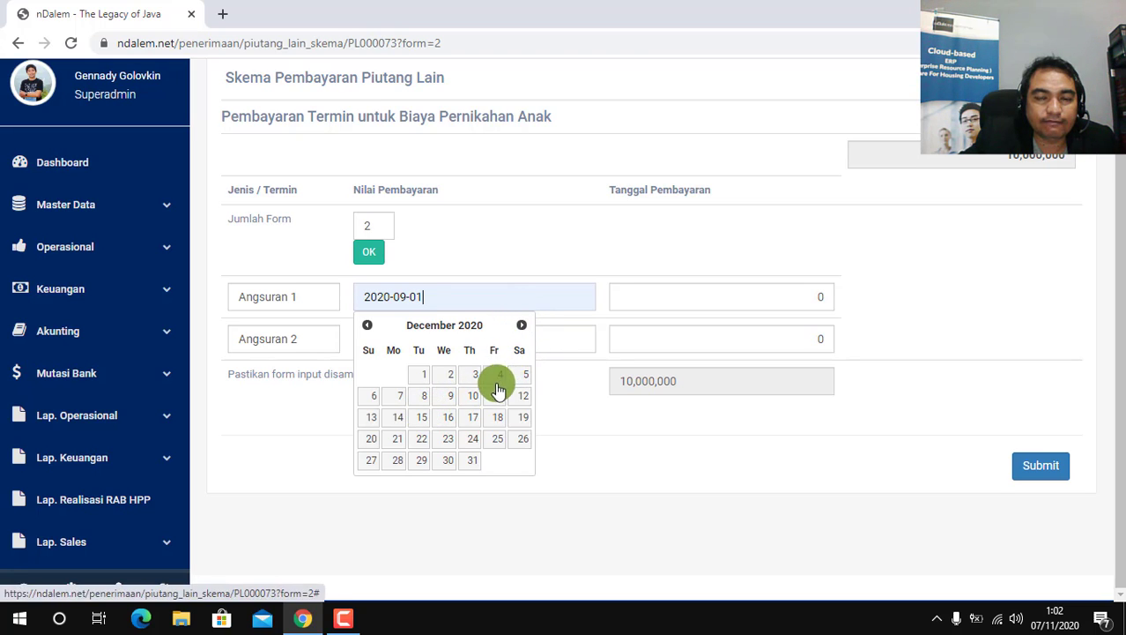
click(421, 420)
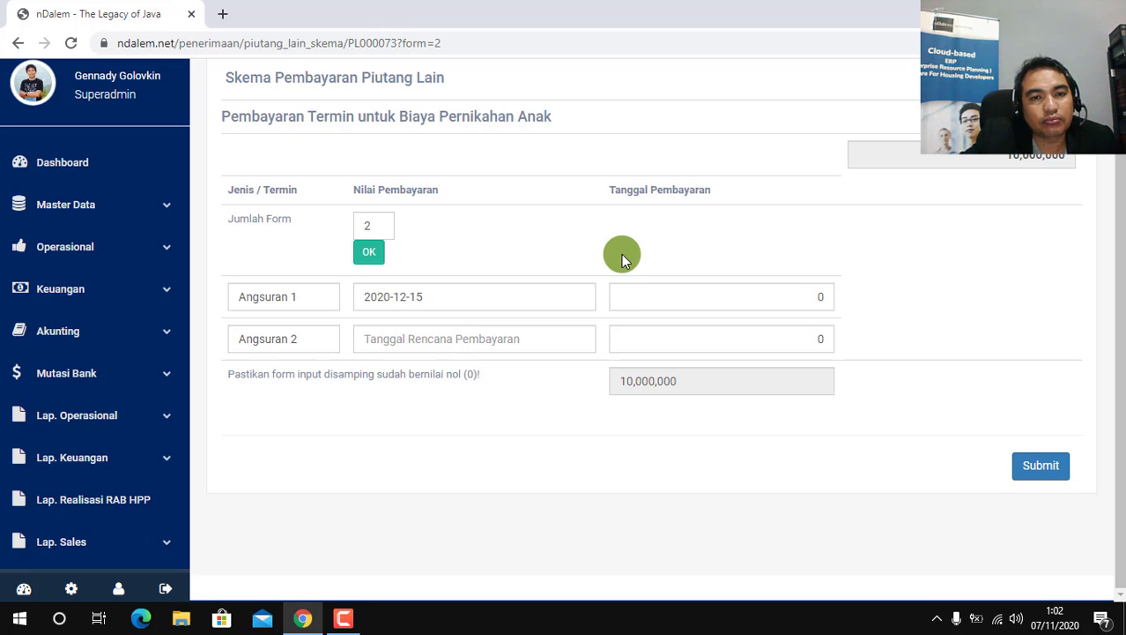
Set the payment amount of Angsuran 1 to 5,000,000.
click(826, 294)
key(BackSpace)
text(5)
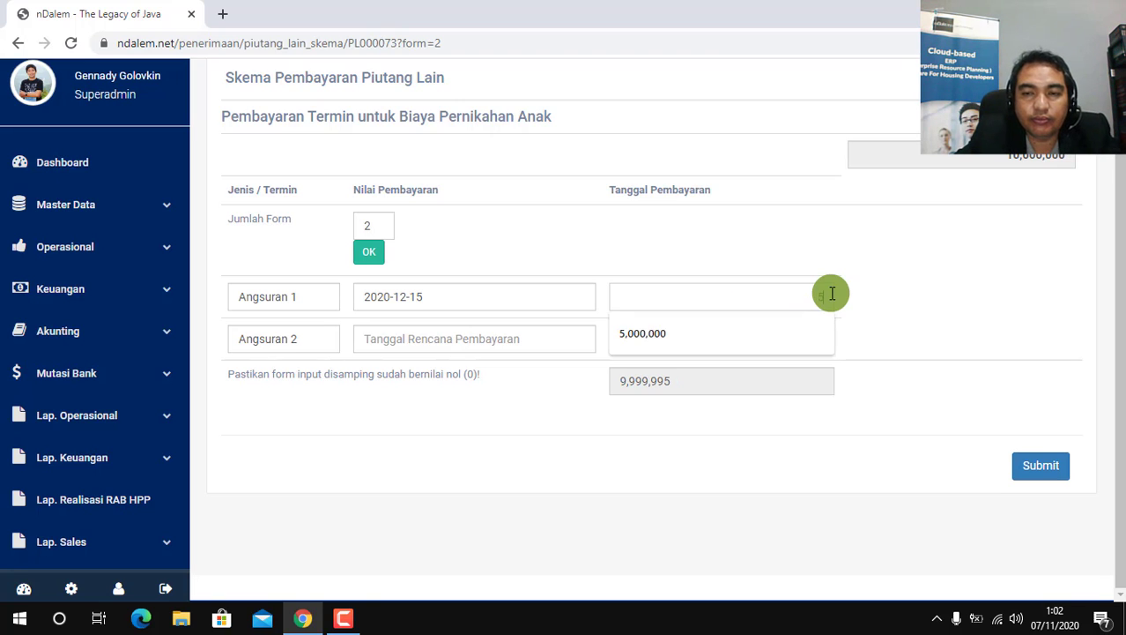
text(,000,000)
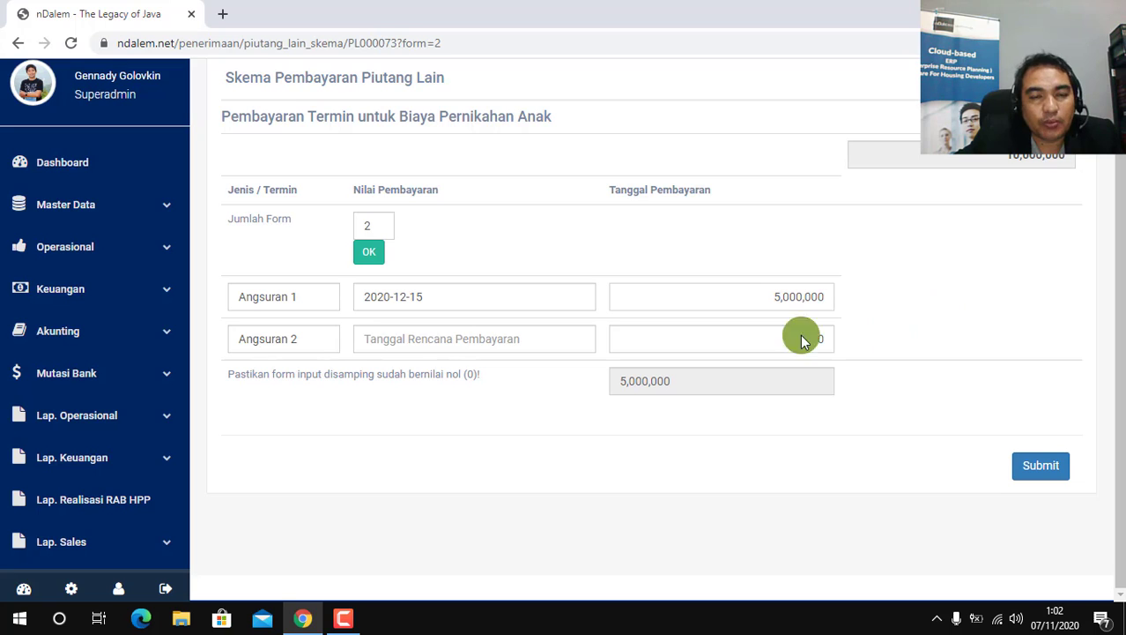
Set the planned payment date of Angsuran 2 to 2021-01-15.
scroll(423, 348, up, 1)
scroll(441, 357, down, 1)
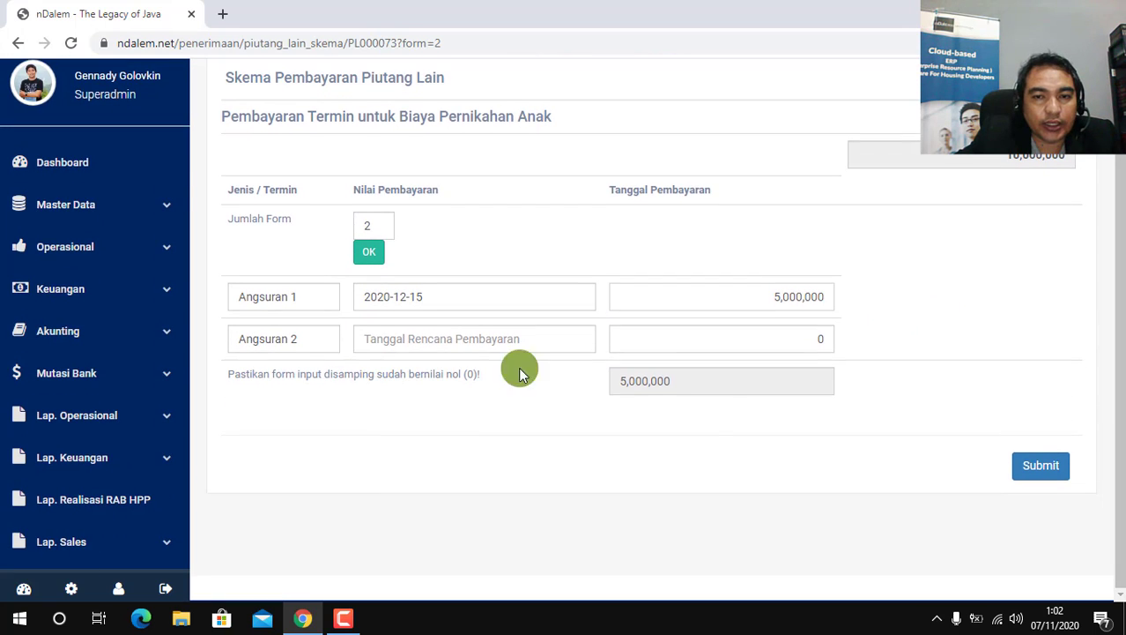
click(370, 341)
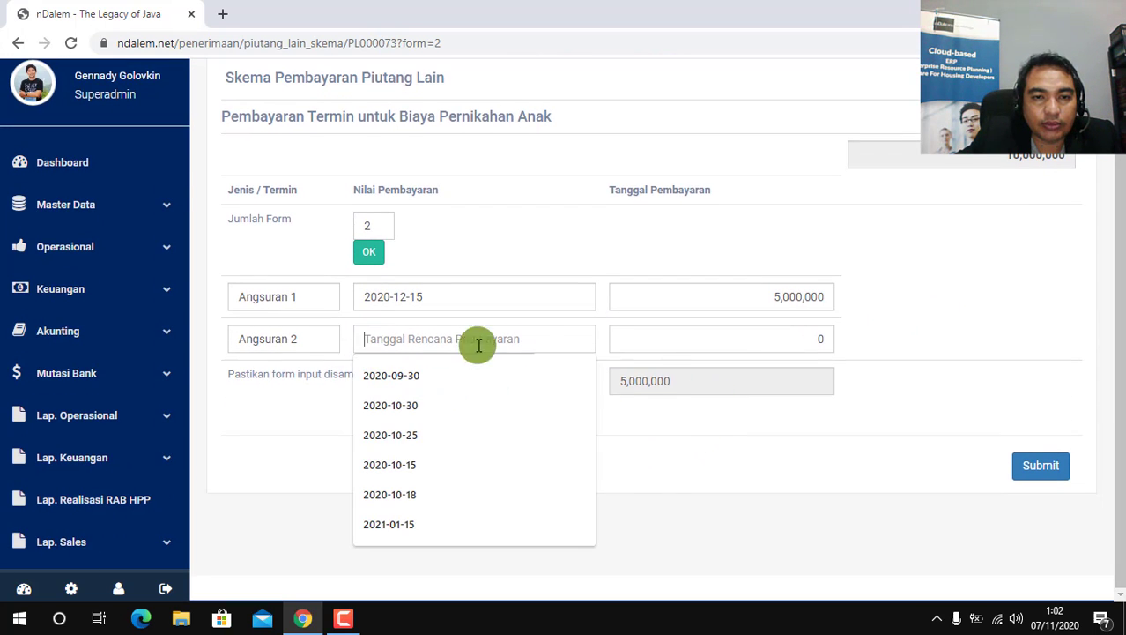
click(604, 344)
click(485, 343)
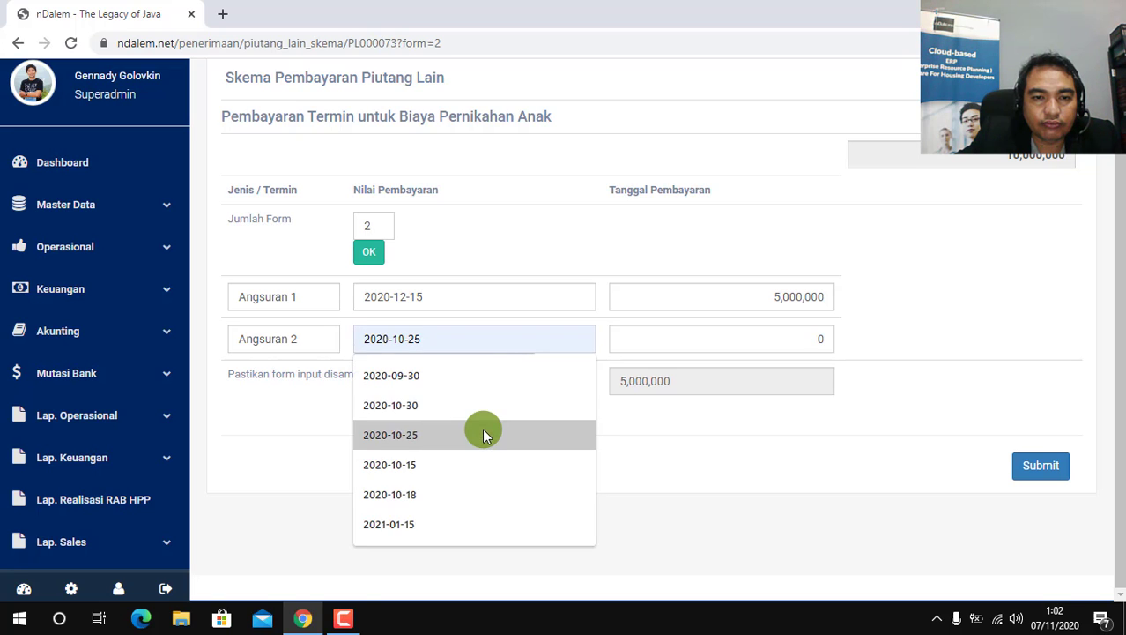
click(483, 435)
click(522, 367)
click(523, 367)
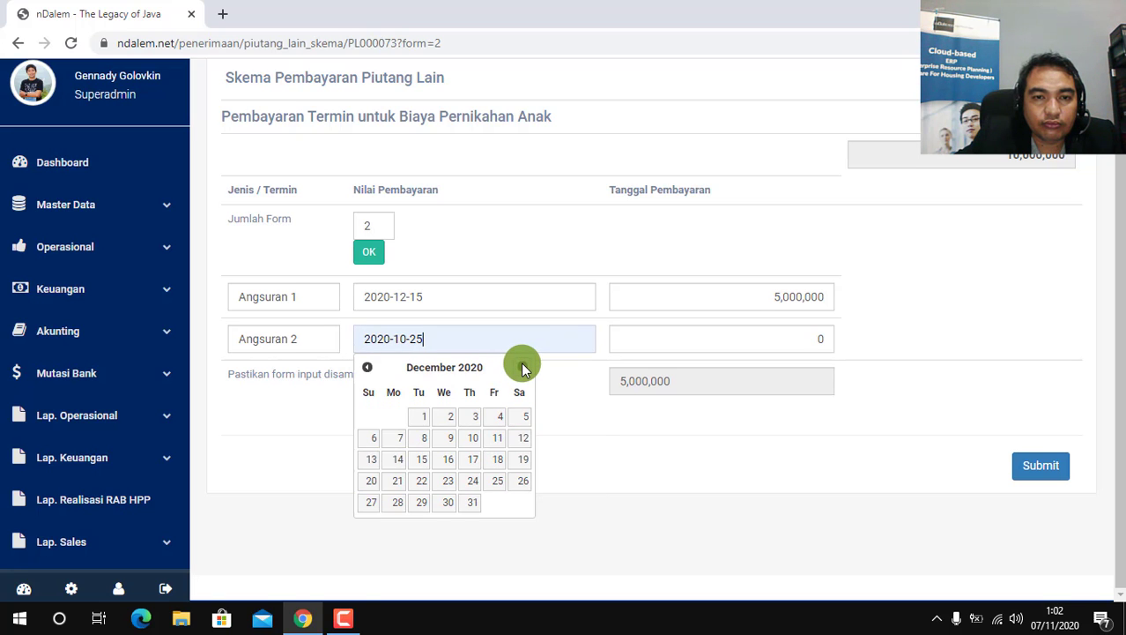
click(522, 368)
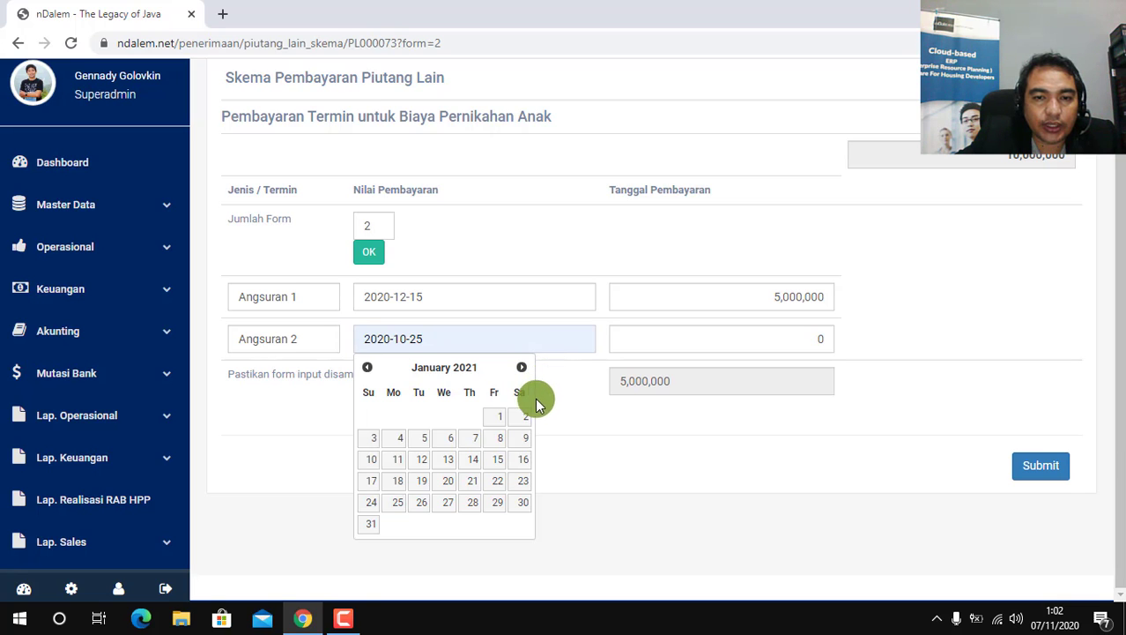
click(499, 462)
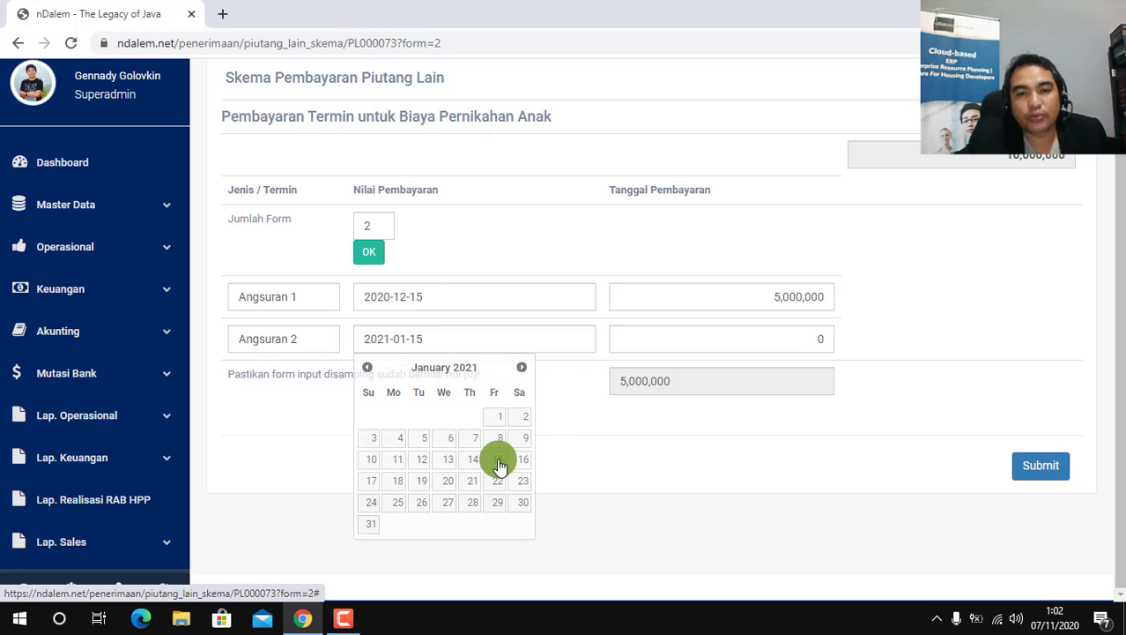
Set the payment amount of Angsuran 2 to 5,000,000 and submit the payment scheme, confirming the submission.
click(828, 339)
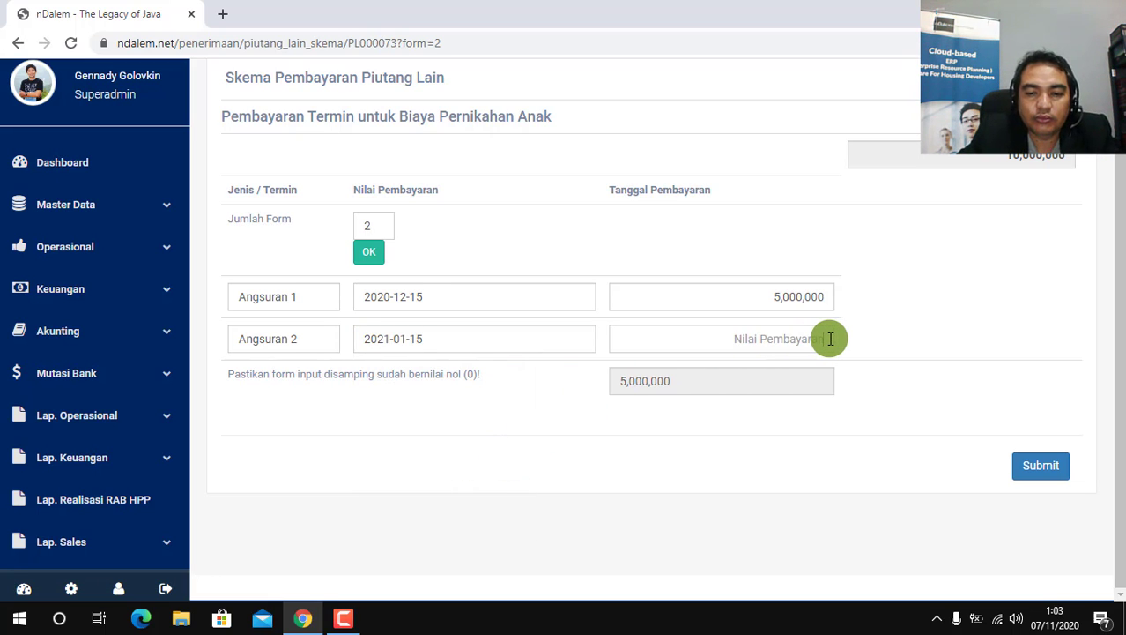
text(5000000)
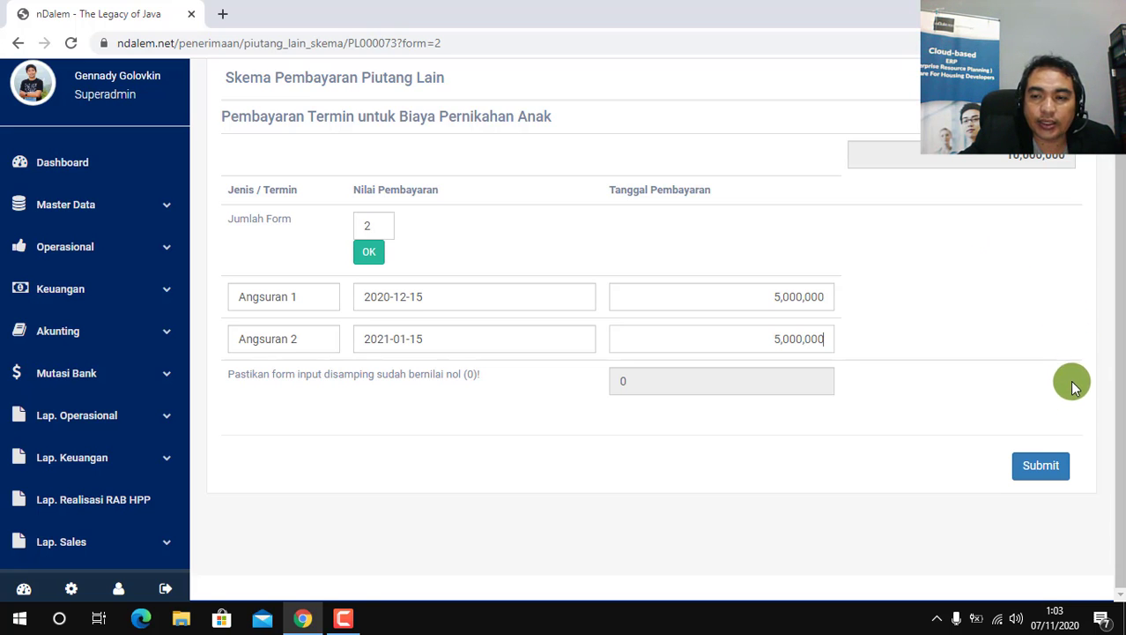
click(1041, 468)
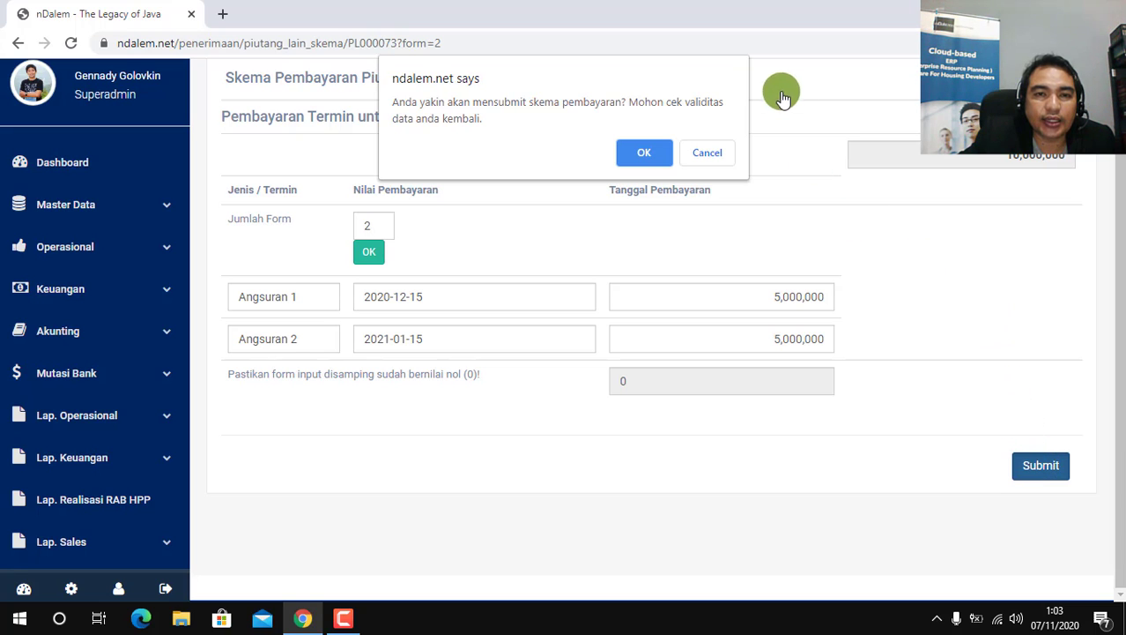
click(650, 154)
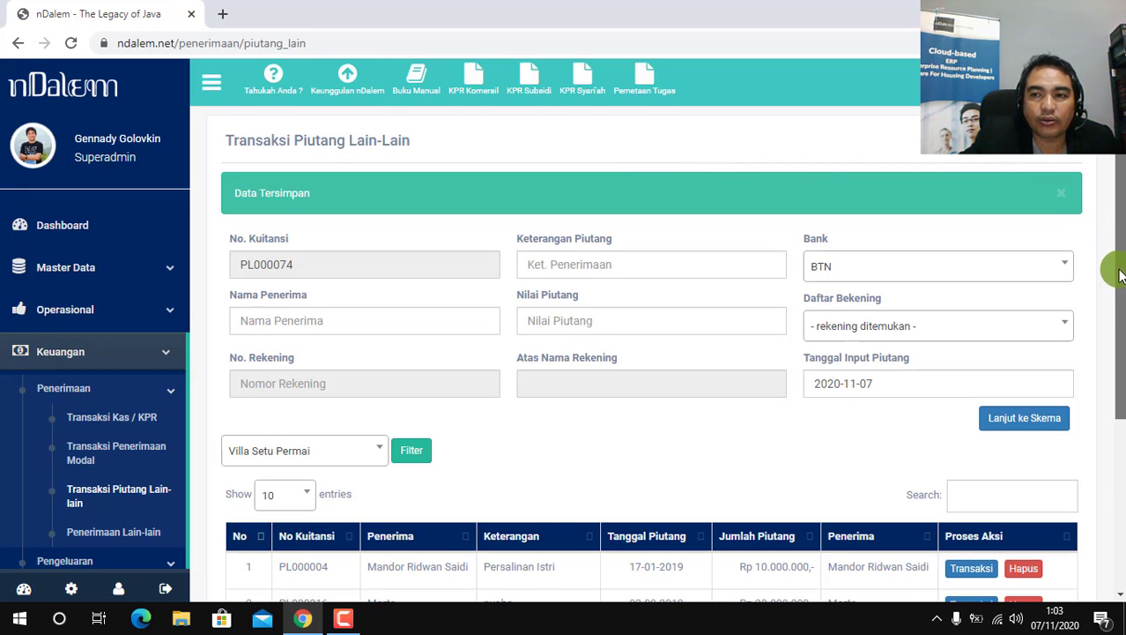
Check the saved receivable in the transaction list and review the bank mutation report of the BTN account.
drag(1120, 261, 1106, 389)
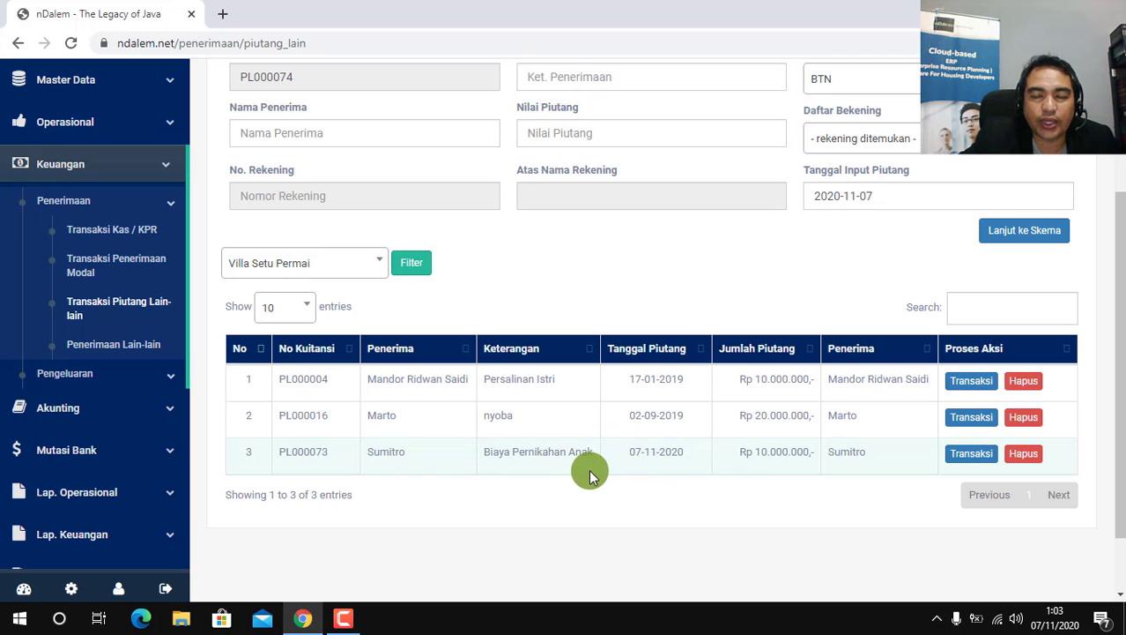
drag(1118, 448, 1121, 499)
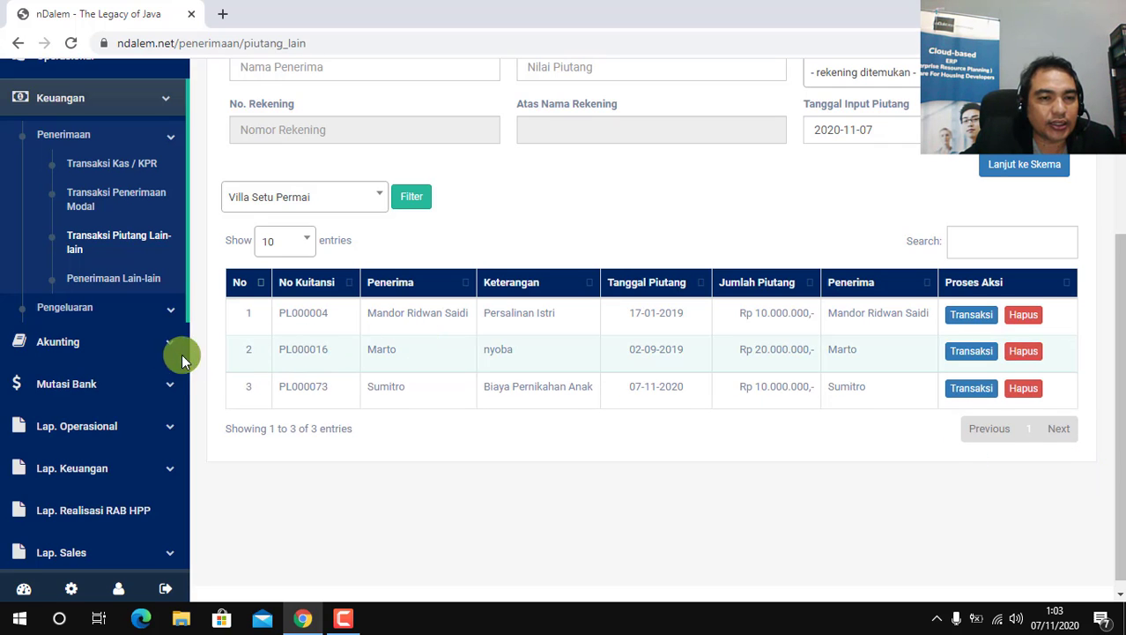
click(151, 384)
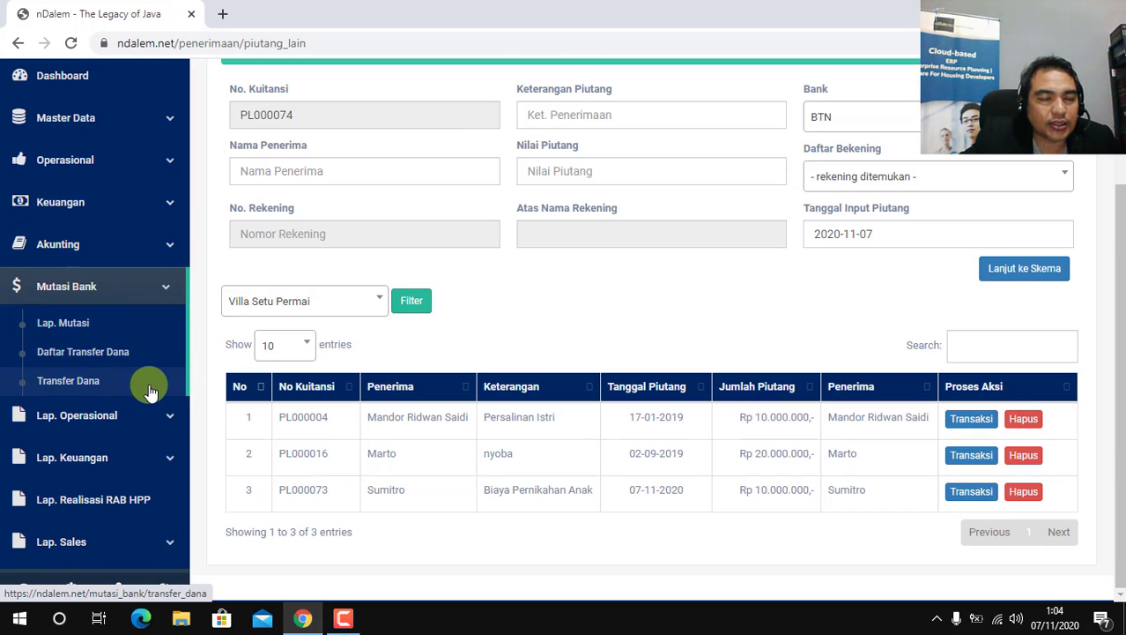
click(74, 330)
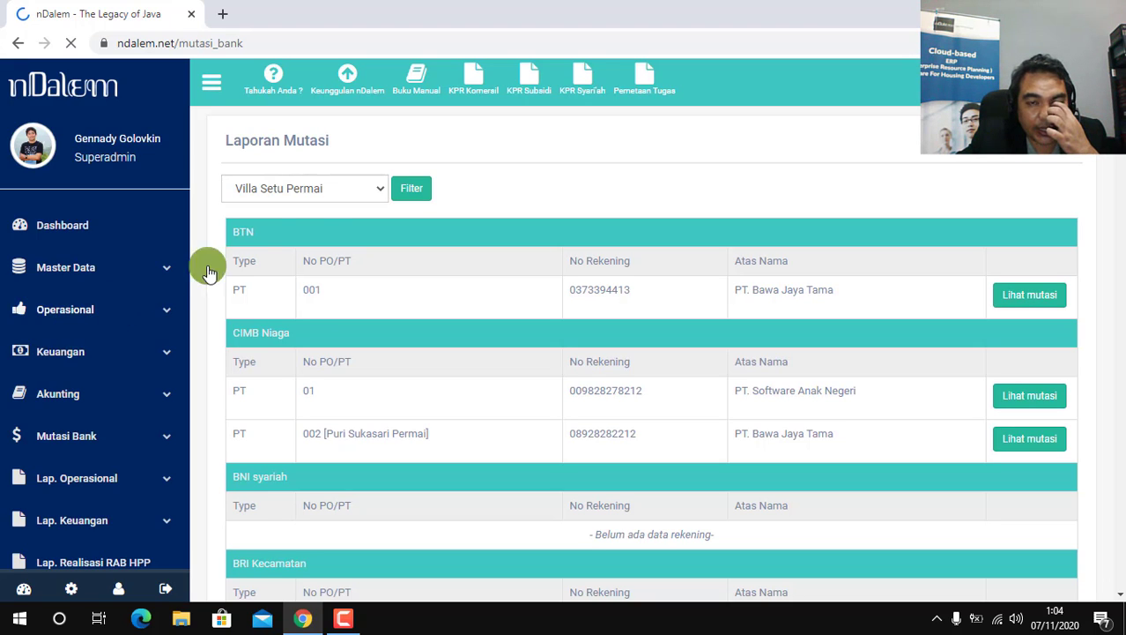
click(1031, 298)
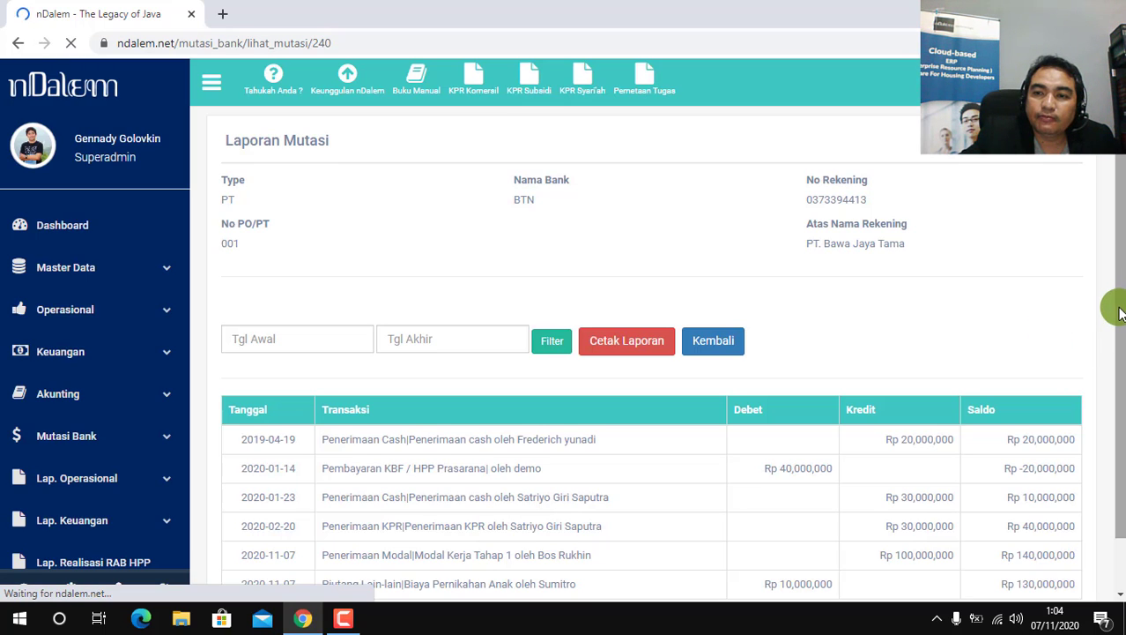
drag(1119, 313, 1116, 366)
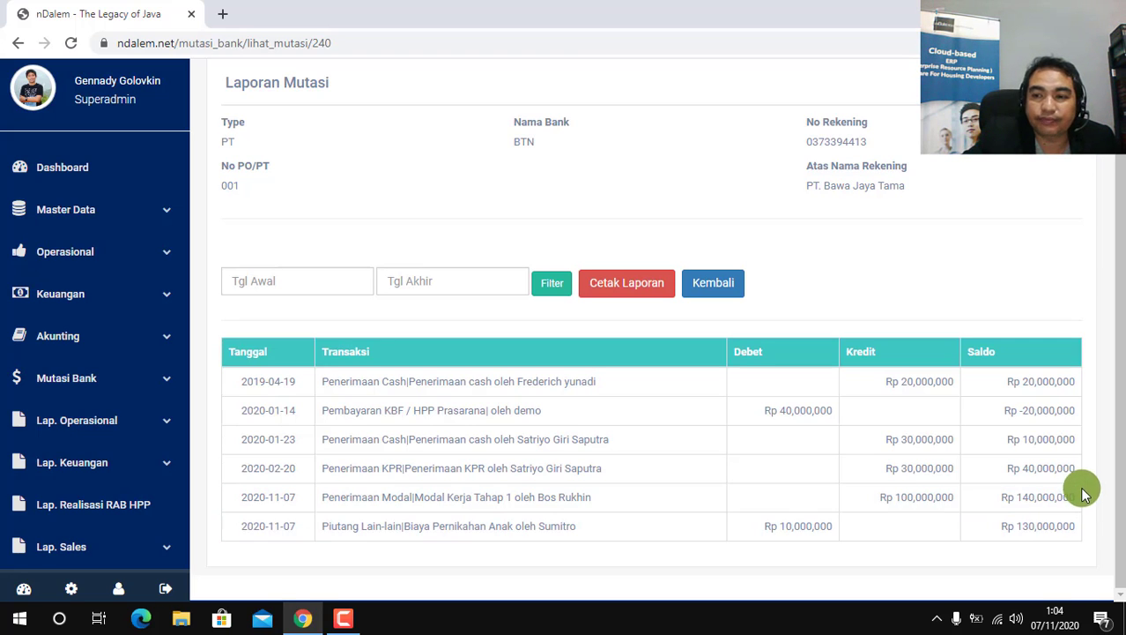
drag(1115, 459, 1120, 379)
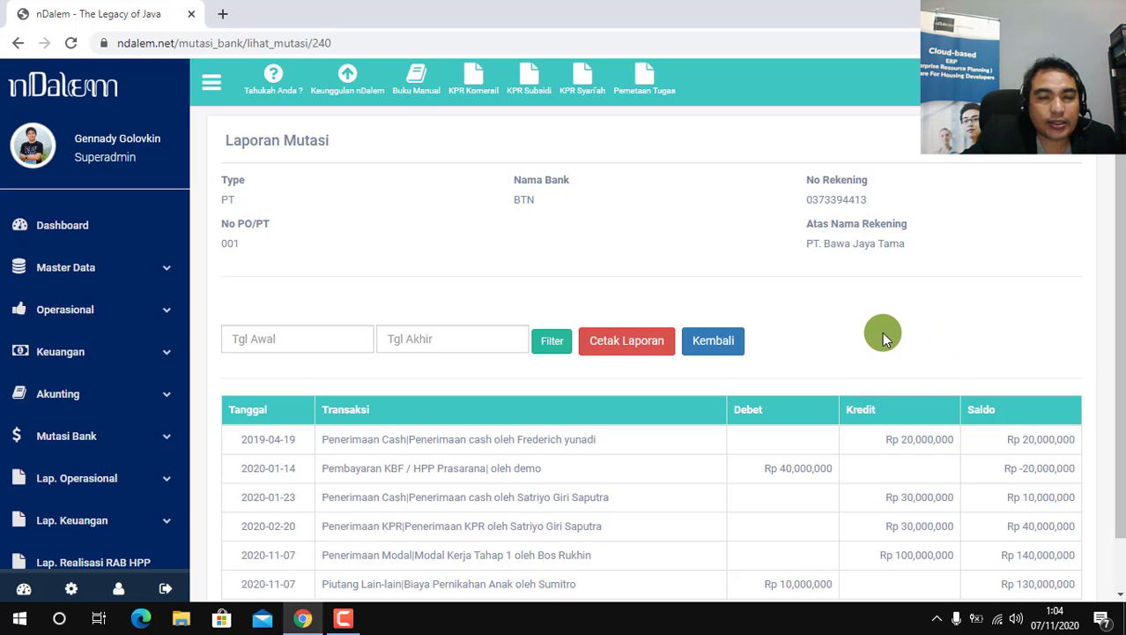
Open the transaction history of the "Biaya Pernikahan Anak" receivable from the Transaksi Piutang Lain-lain list.
click(84, 232)
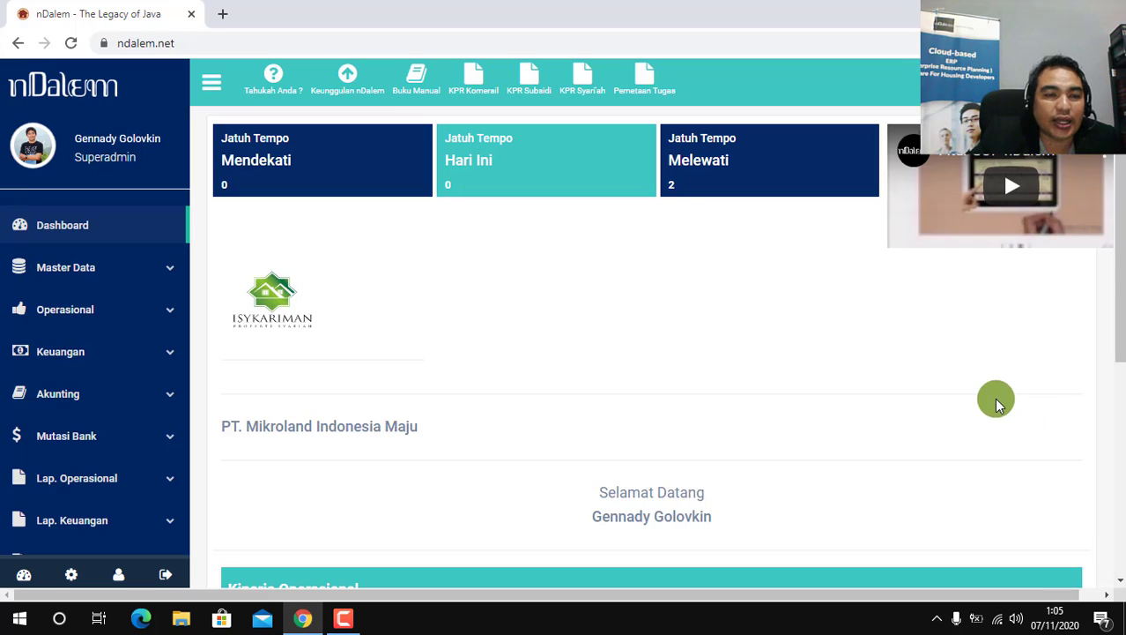
scroll(969, 284, down, 1)
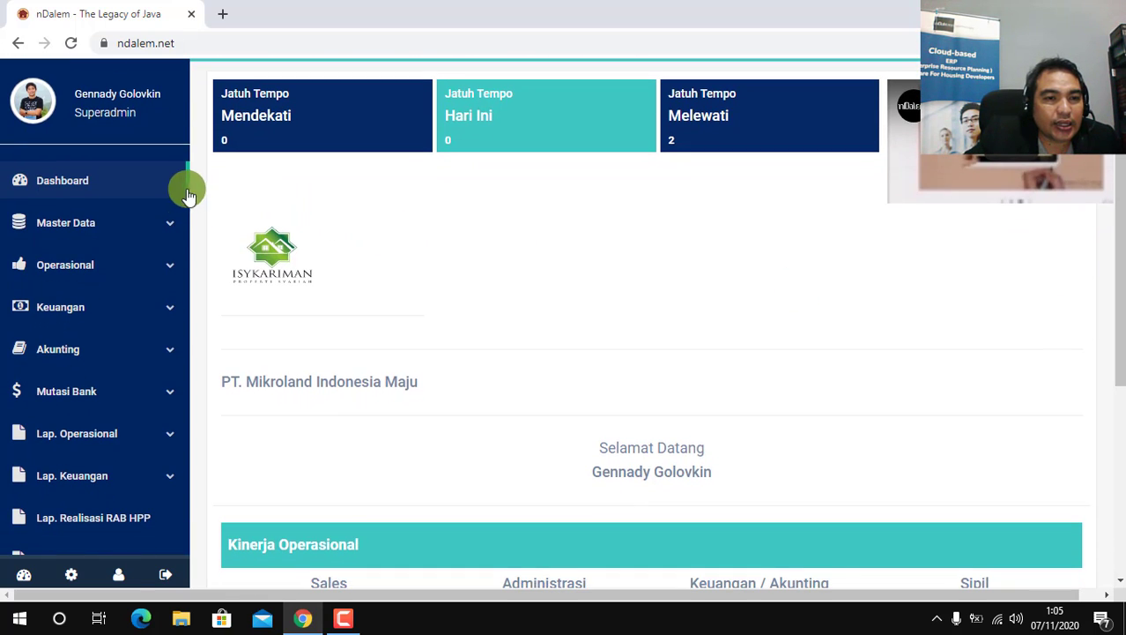
click(167, 316)
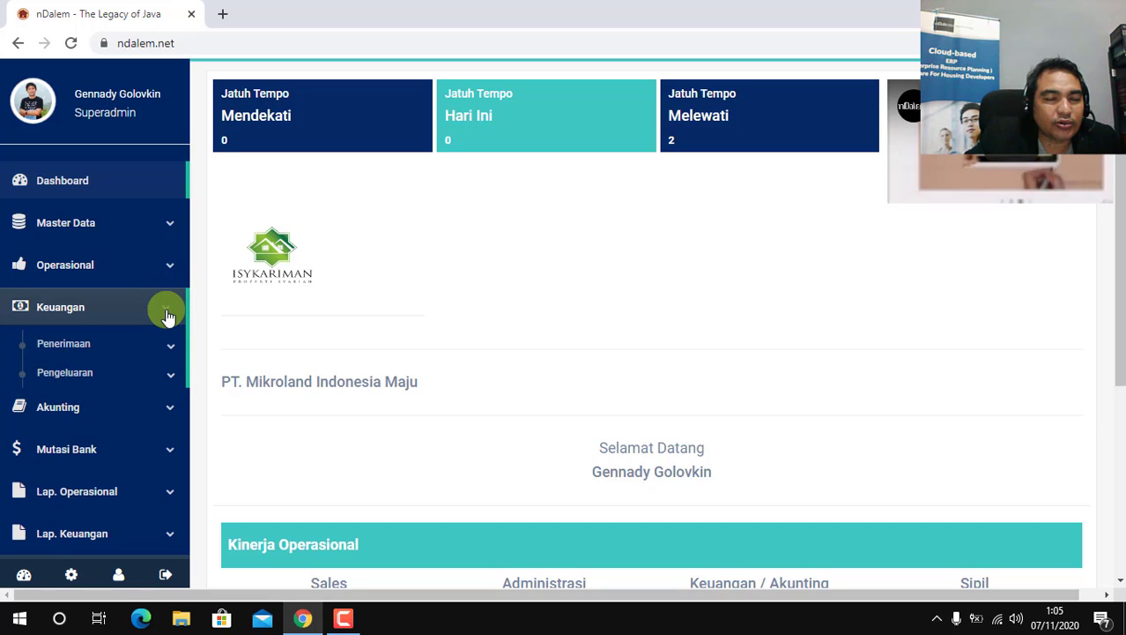
click(163, 355)
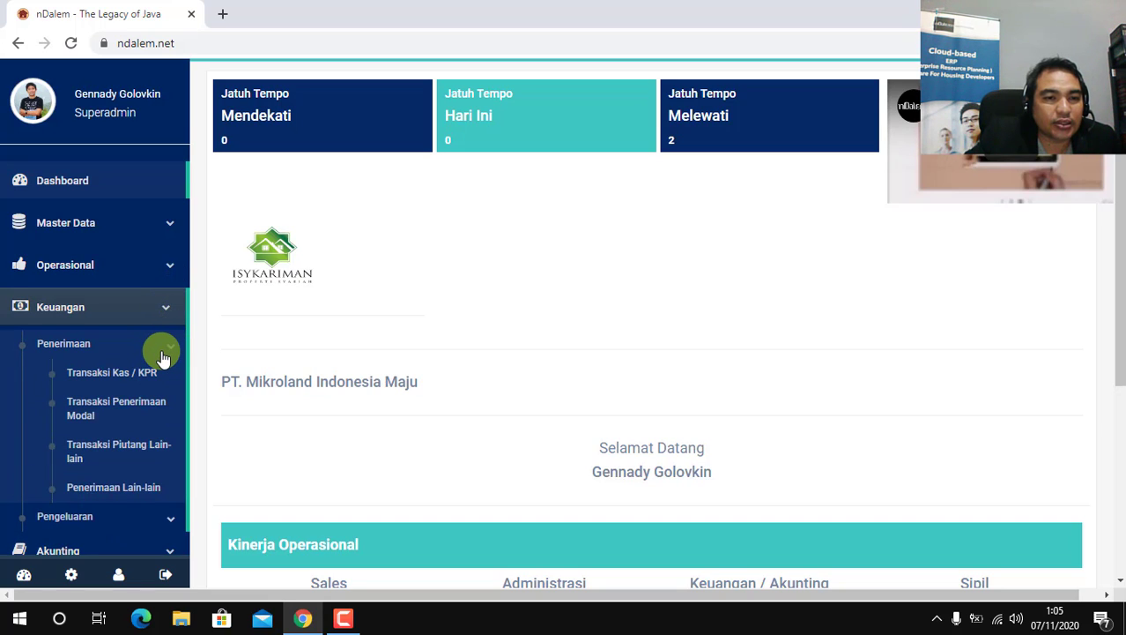
click(145, 453)
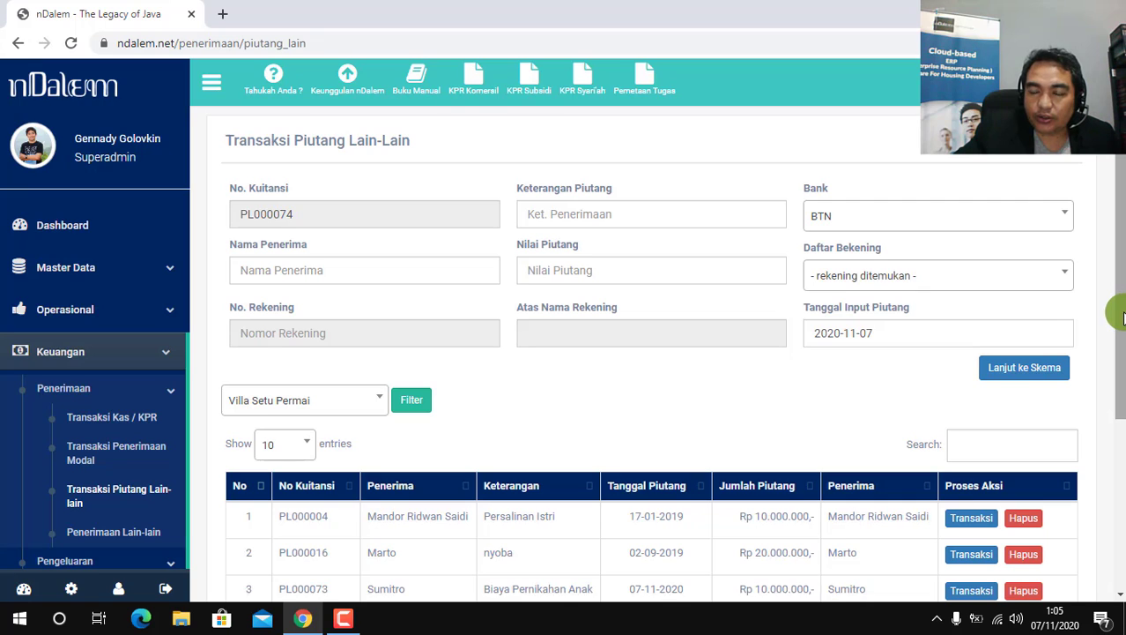
drag(1121, 354, 1121, 404)
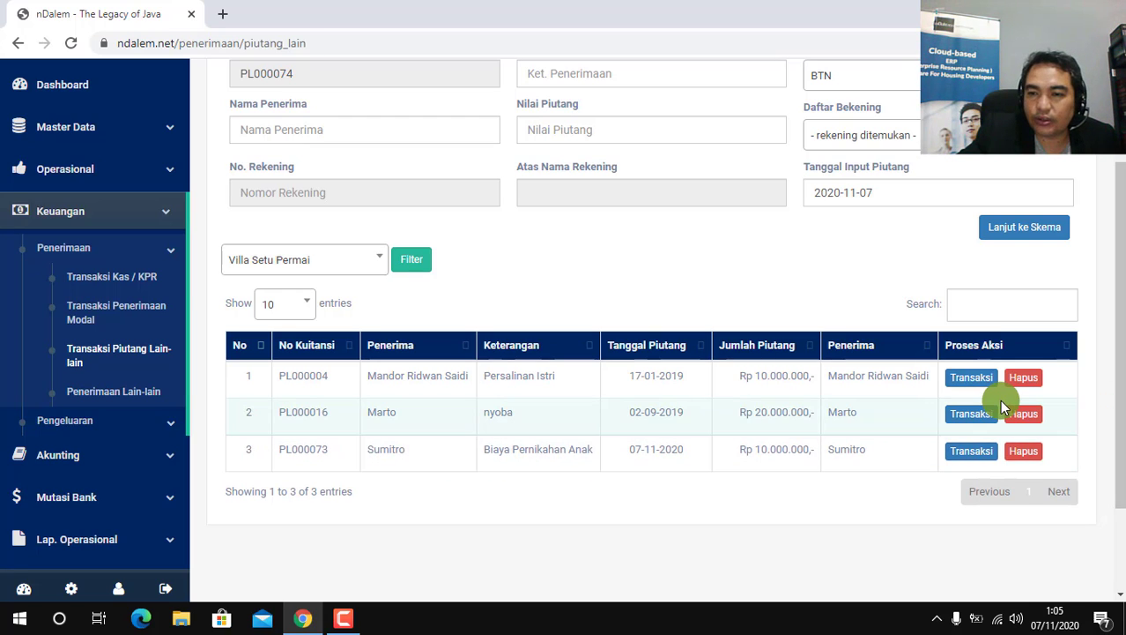
click(974, 454)
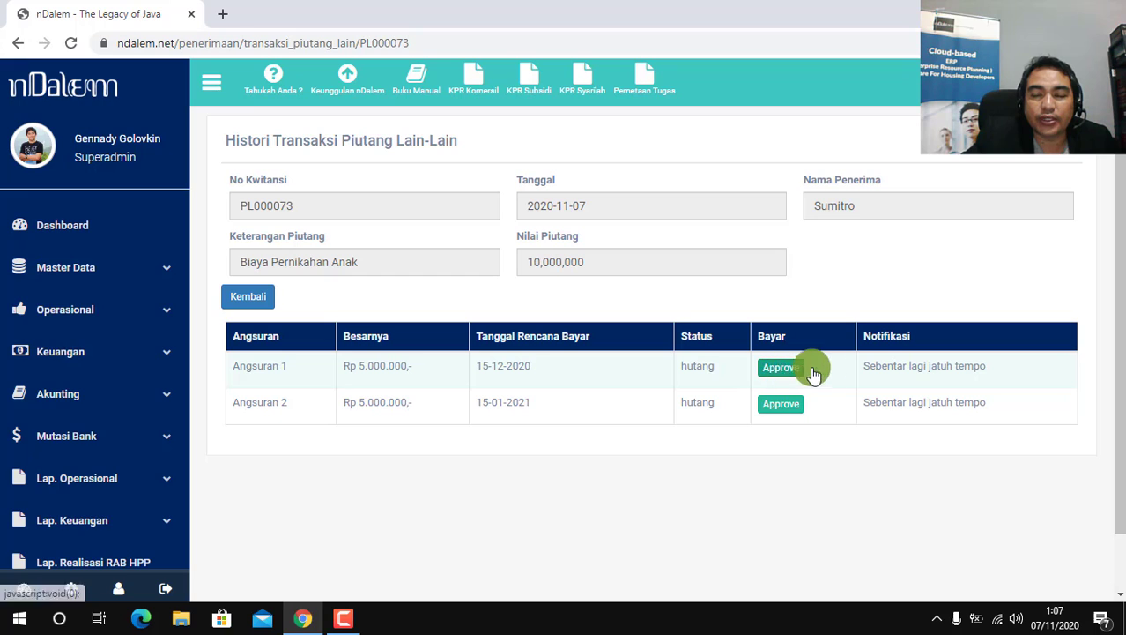
Approve the payment of Angsuran 1 with the approval date 2020-11-07.
click(781, 371)
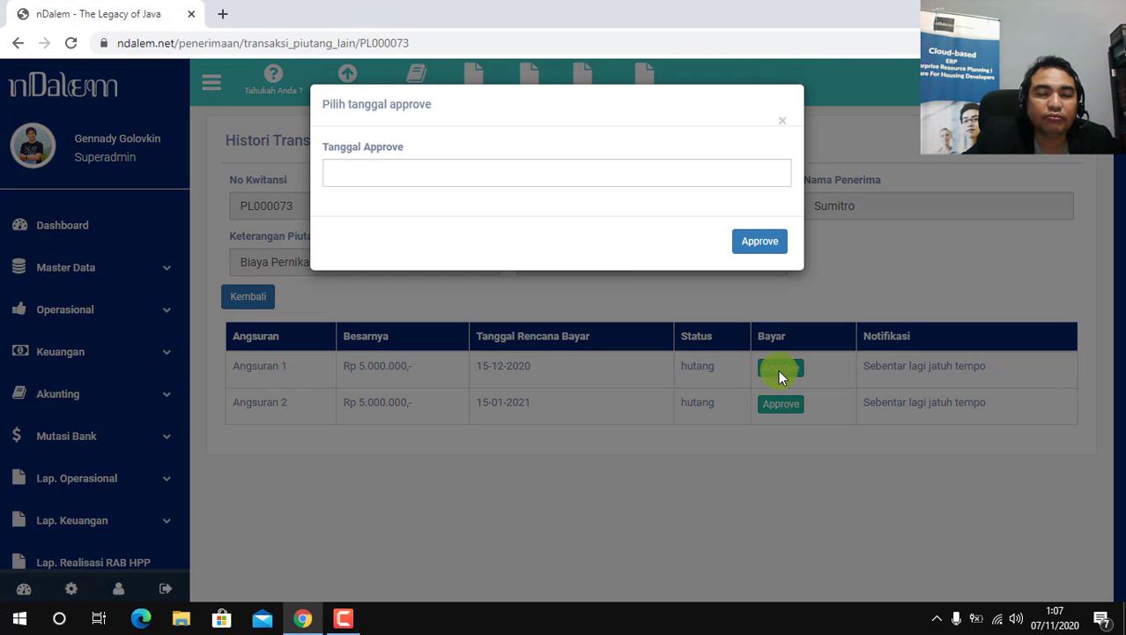
click(351, 173)
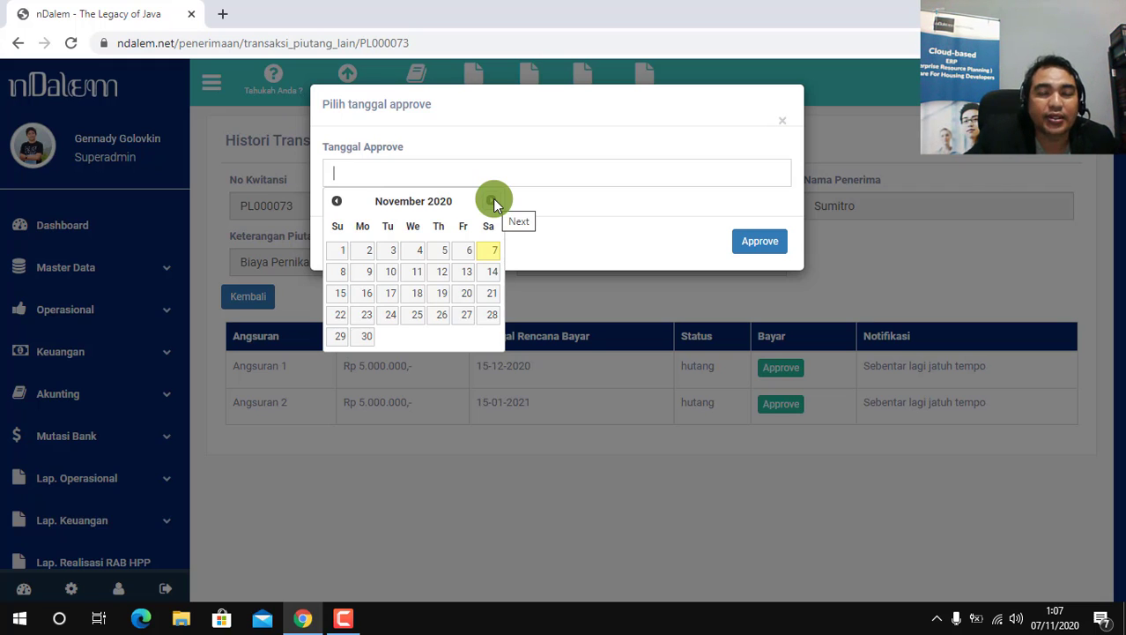
click(667, 211)
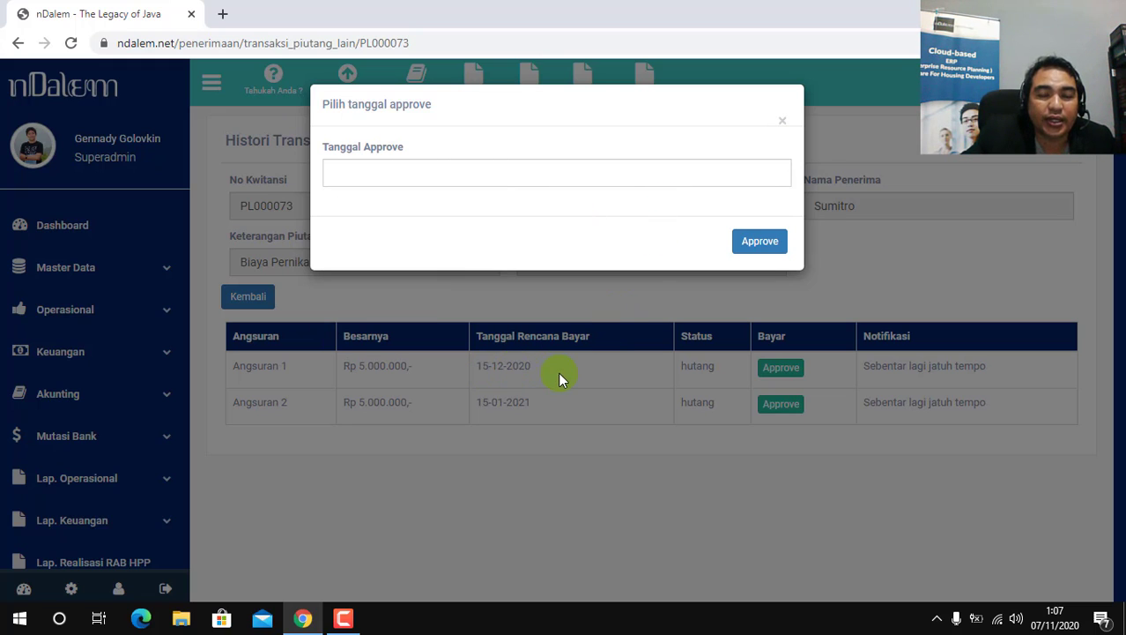
click(368, 168)
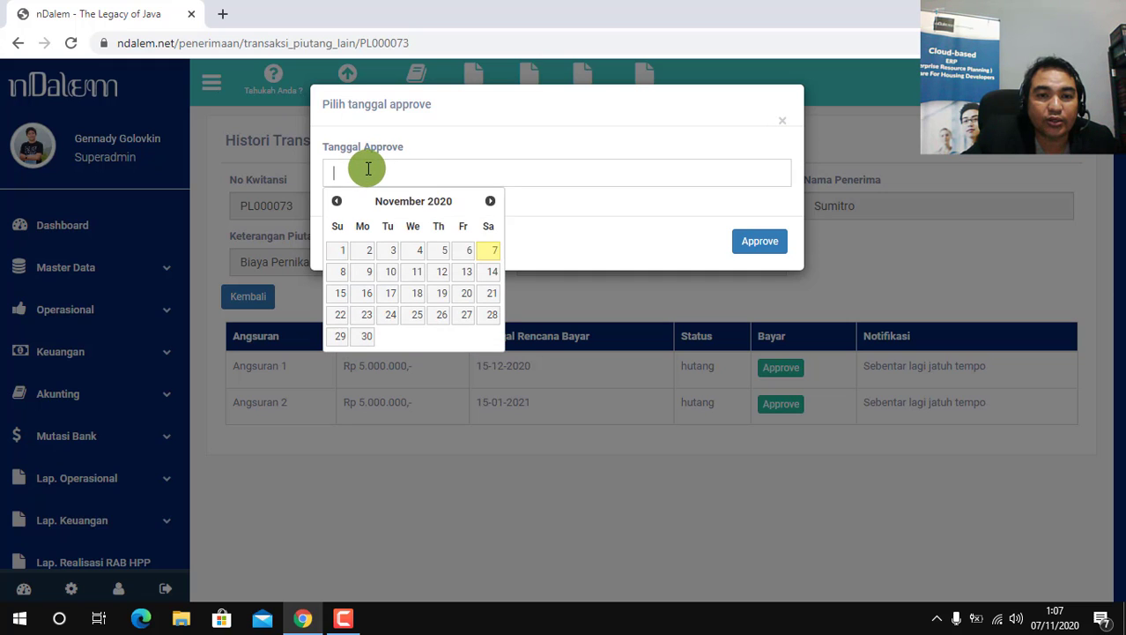
click(490, 255)
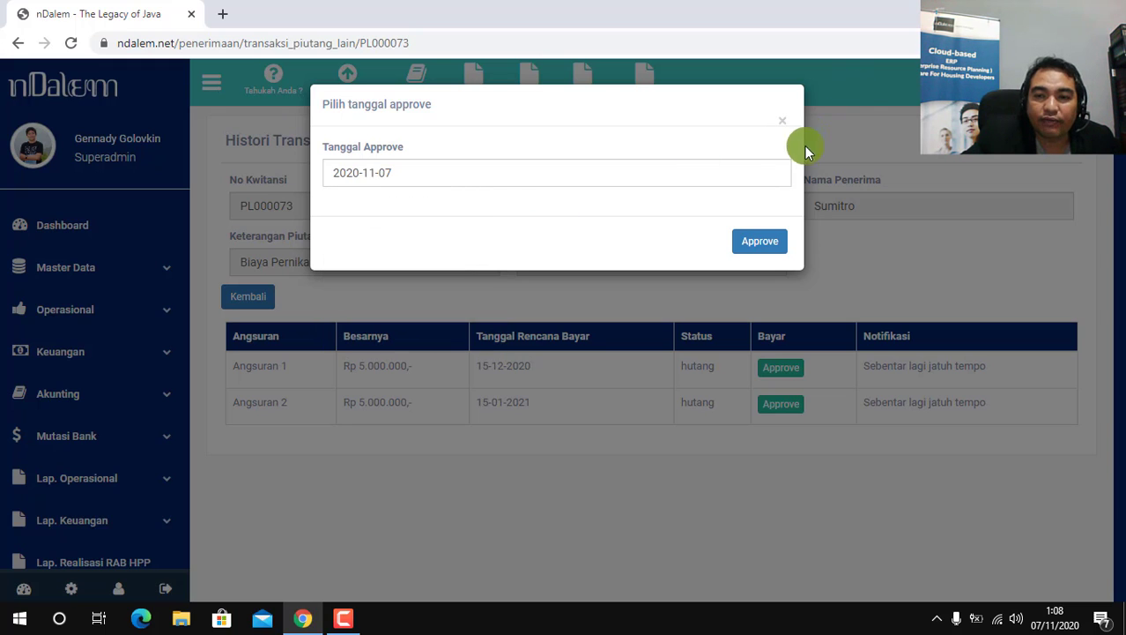
click(761, 243)
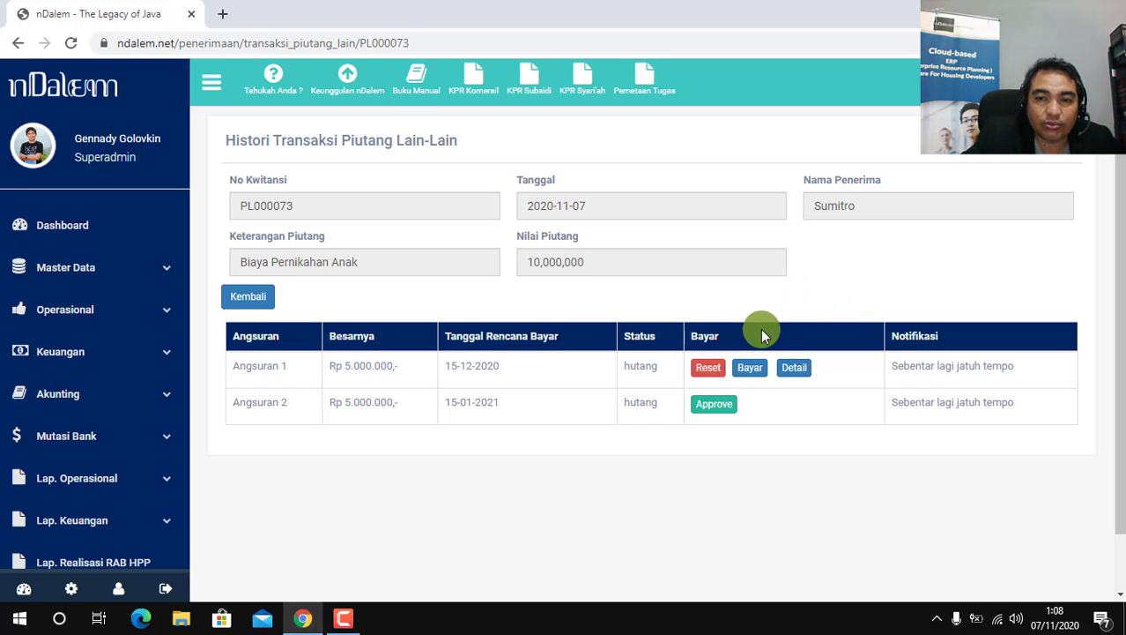
Open the payment form for Angsuran 1 and set the payment date to 2020-11-07.
click(750, 377)
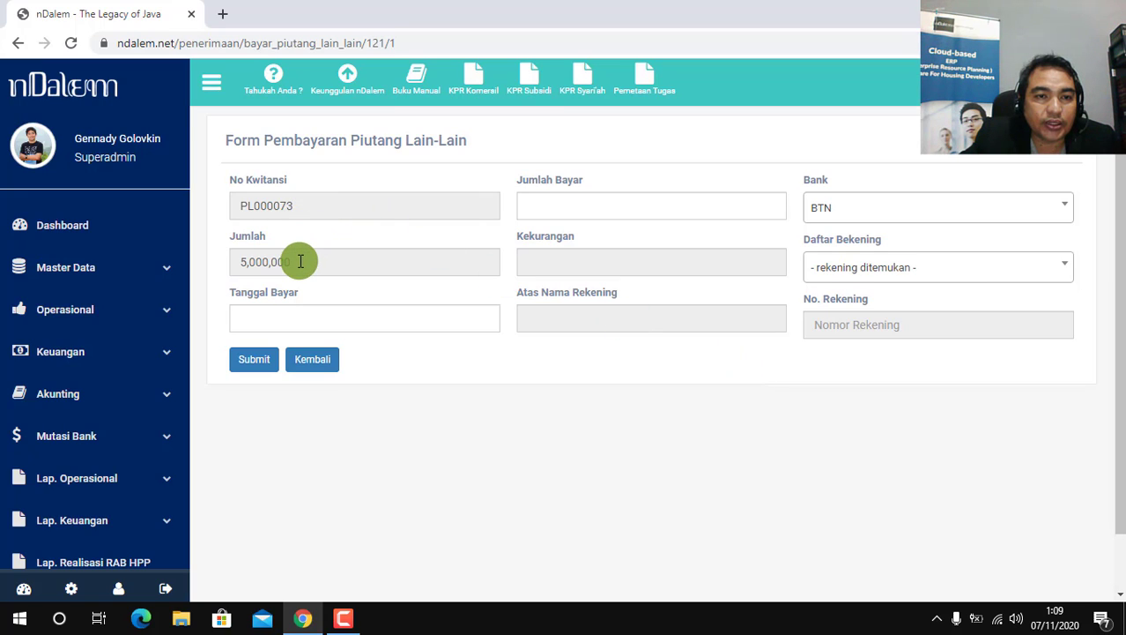
click(278, 317)
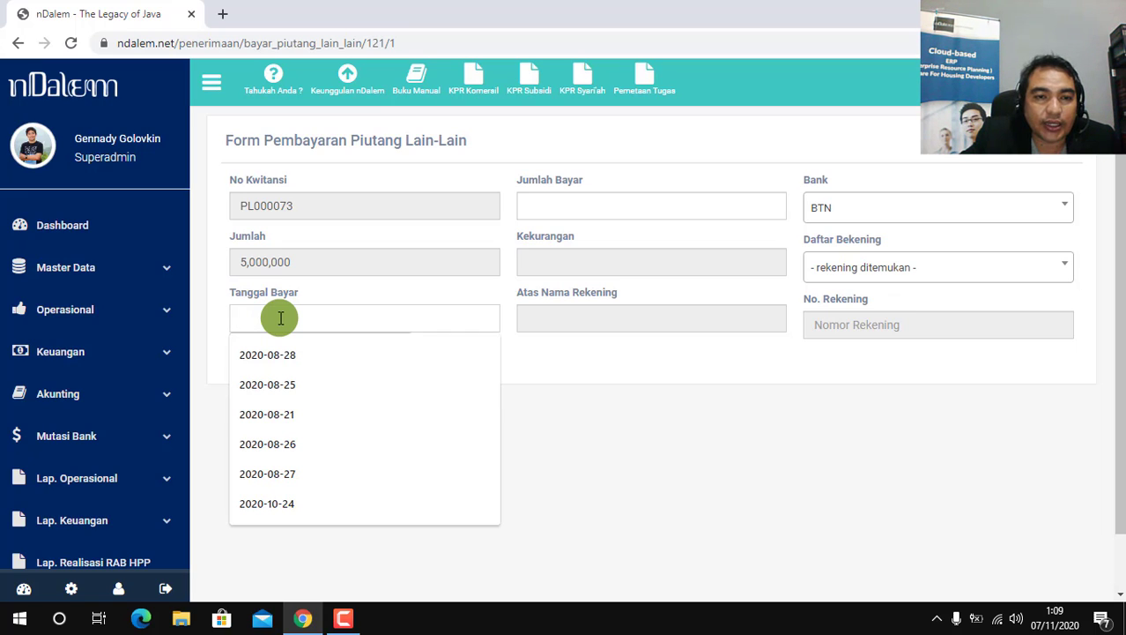
click(558, 410)
click(296, 319)
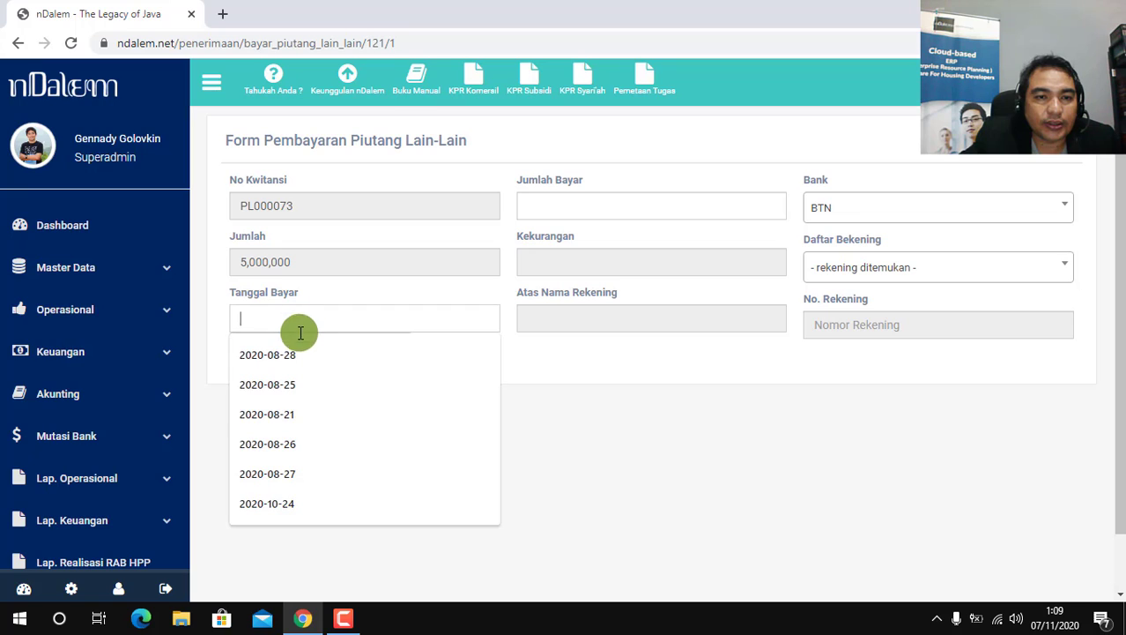
click(297, 381)
click(397, 346)
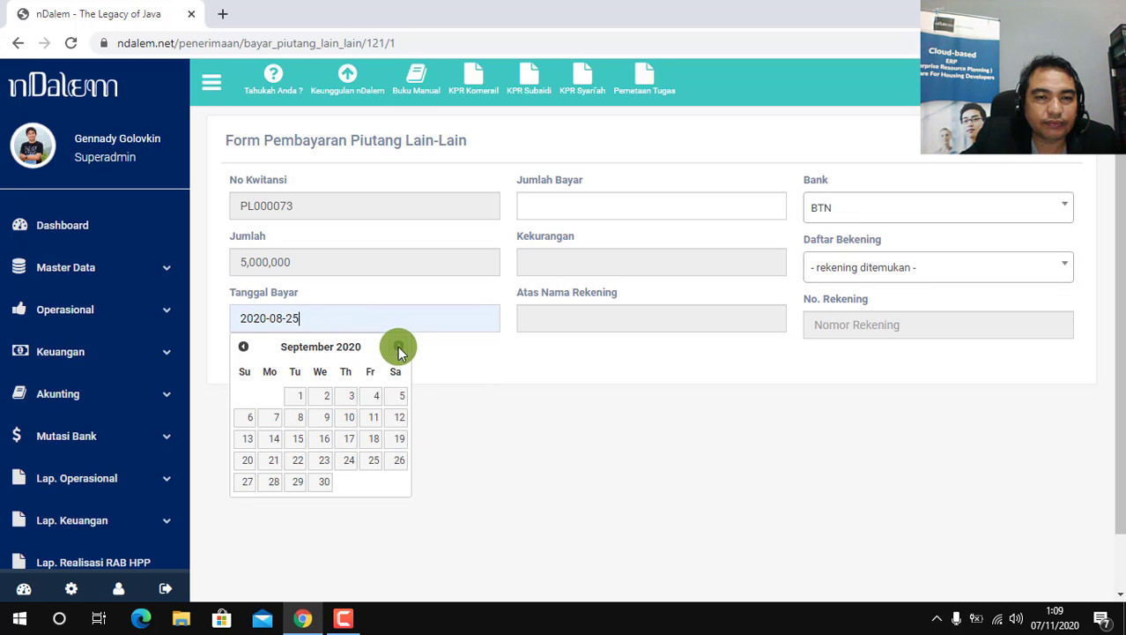
click(398, 346)
click(397, 346)
click(399, 395)
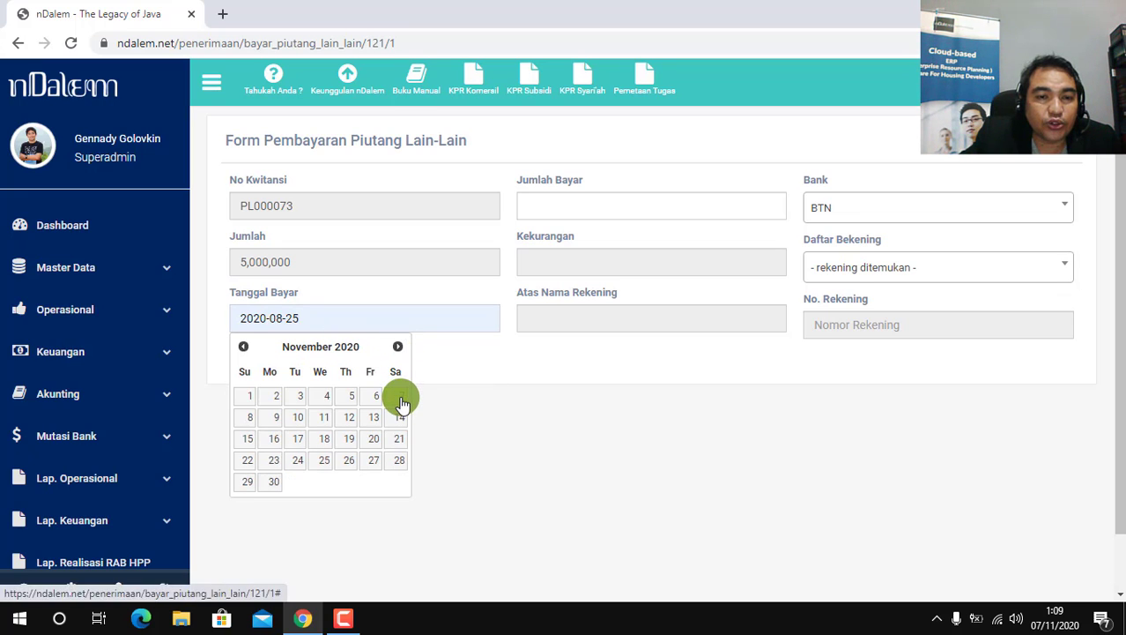
Set the Angsuran 1 payment amount to 5,000,000 and choose BTN as the receiving bank.
click(556, 209)
text(5,)
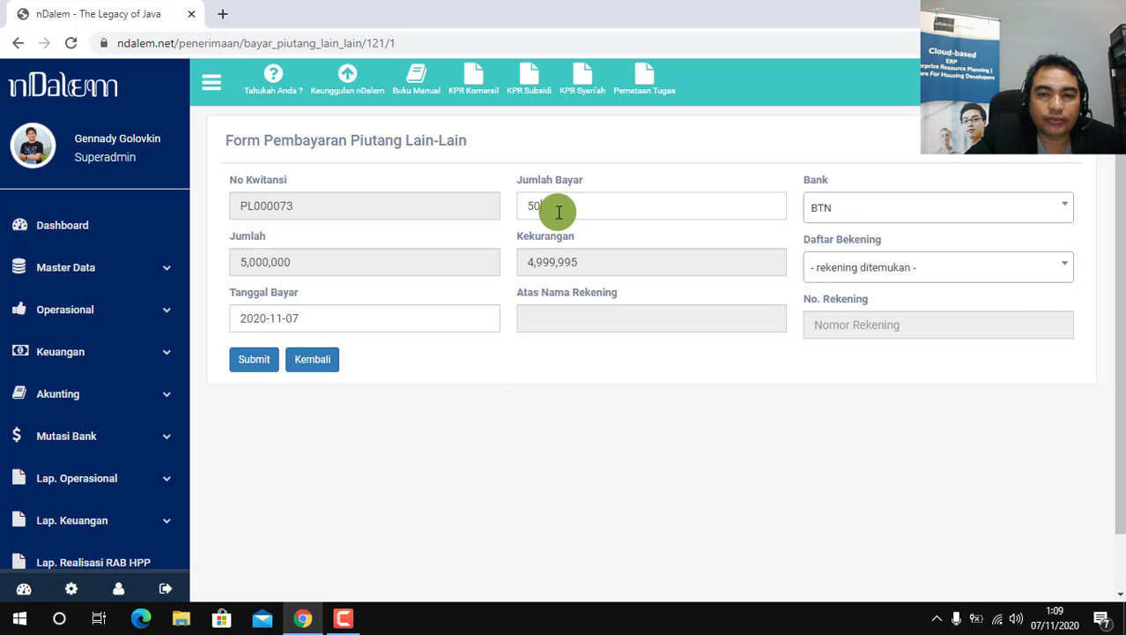
text(000,000)
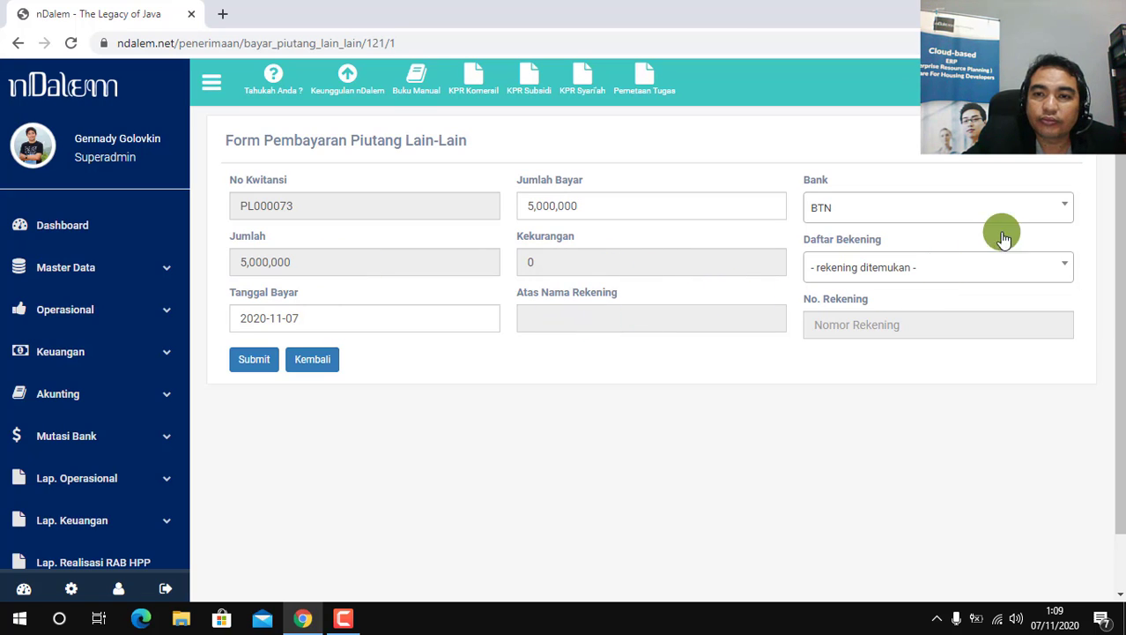
click(1031, 211)
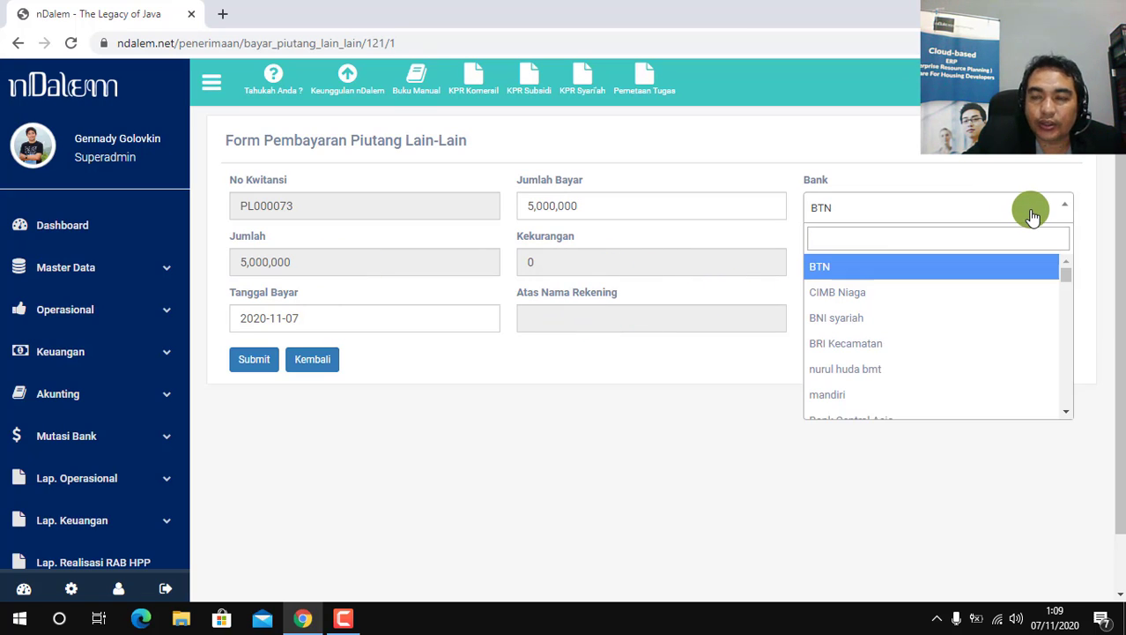
click(851, 268)
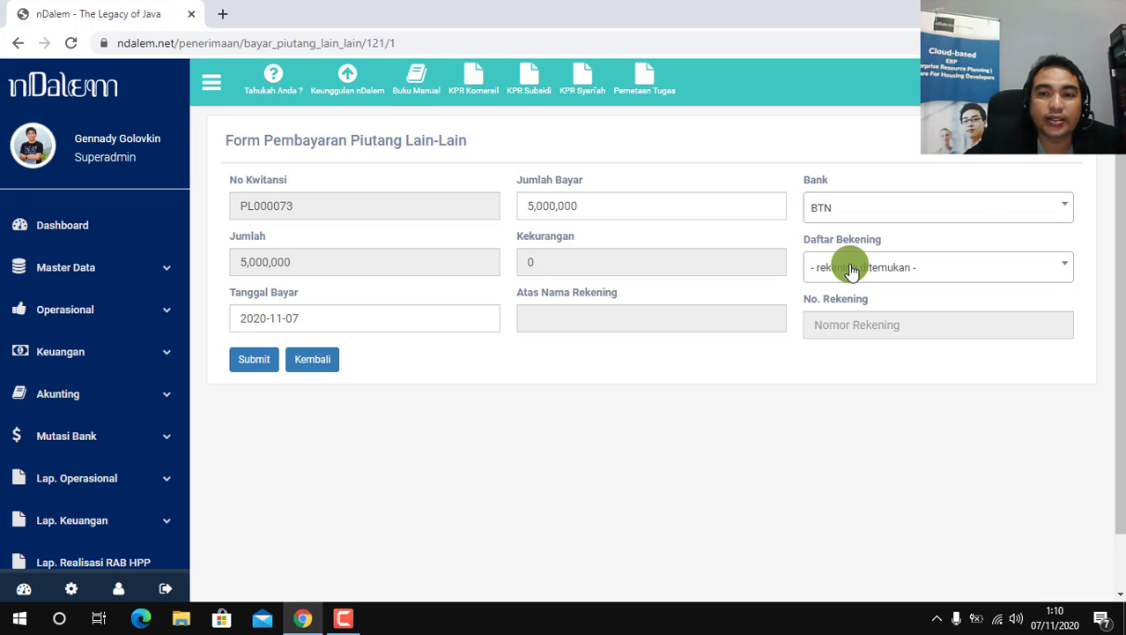
Choose the PT. Bawa Jaya Tama bank account, then submit and confirm the Angsuran 1 payment.
click(989, 269)
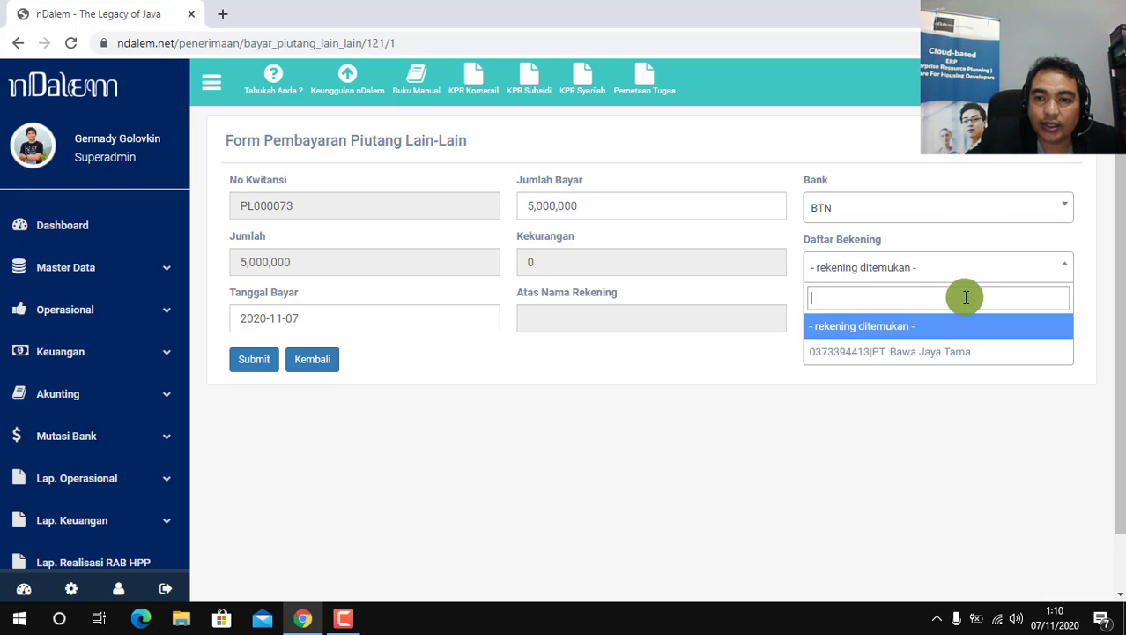
click(908, 356)
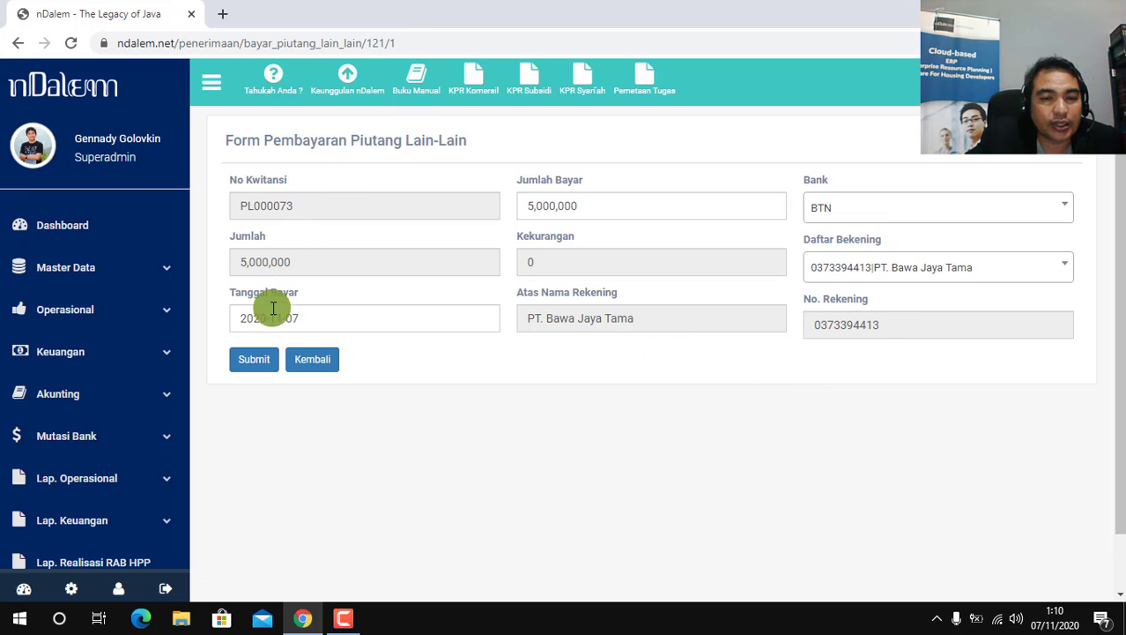
click(255, 365)
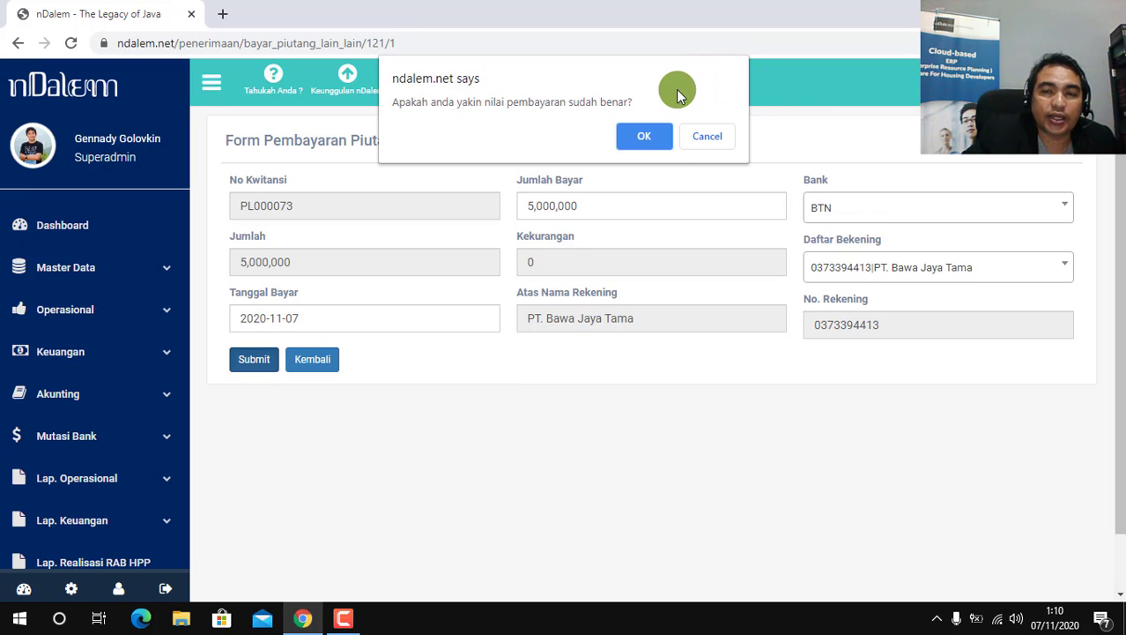
click(643, 139)
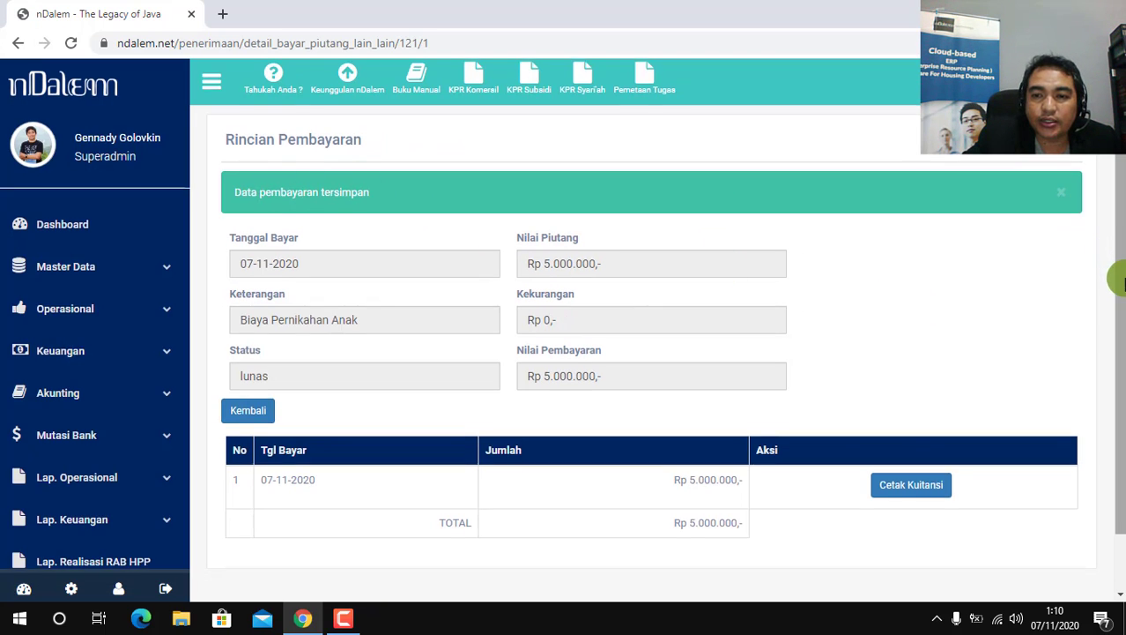
Review the Rincian Pembayaran details and payment table of the first installment.
scroll(1120, 266, down, 1)
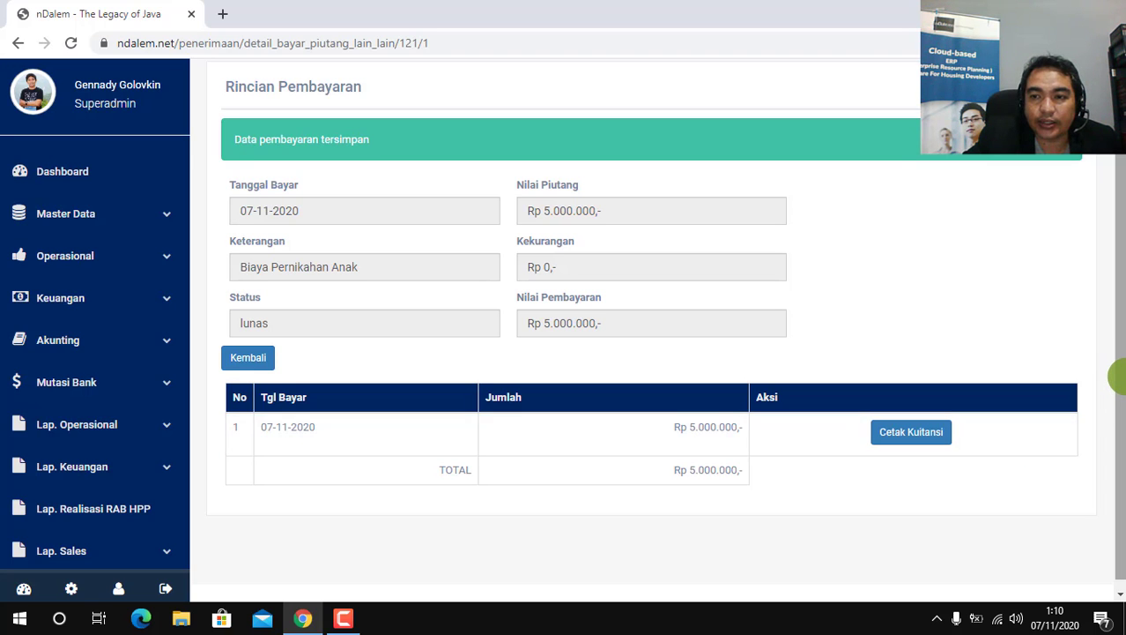
scroll(1115, 406, up, 1)
scroll(1112, 432, down, 1)
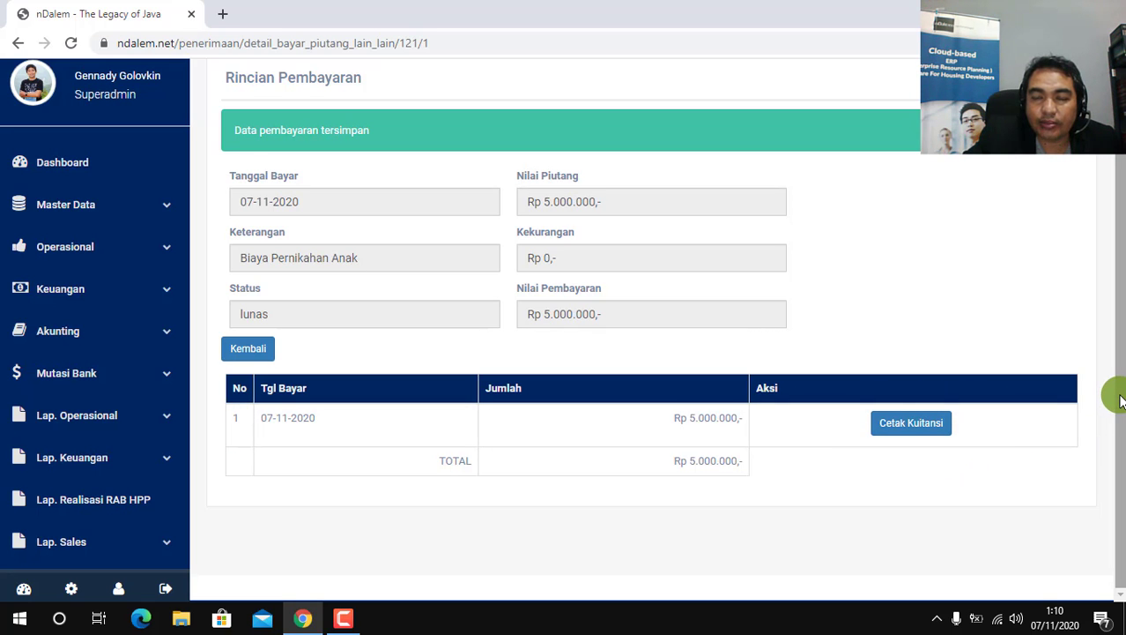
scroll(1121, 379, up, 1)
scroll(1121, 374, up, 1)
scroll(1119, 370, down, 1)
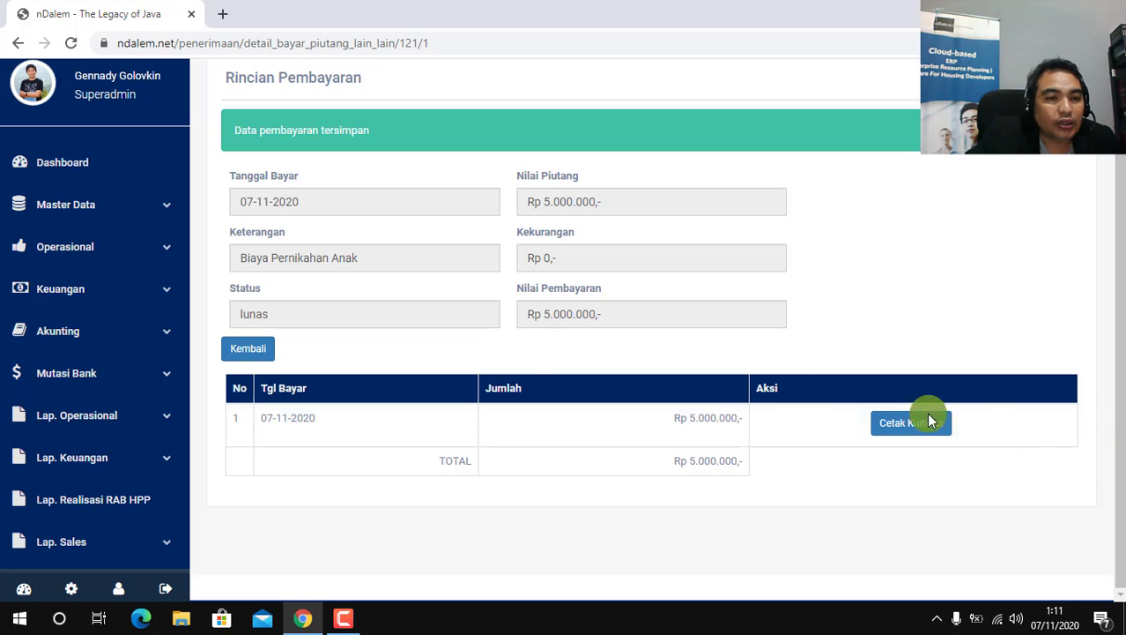
Open the bank mutation report of the PT. Bawa Jaya Tama BTN account and examine its latest transactions.
click(165, 377)
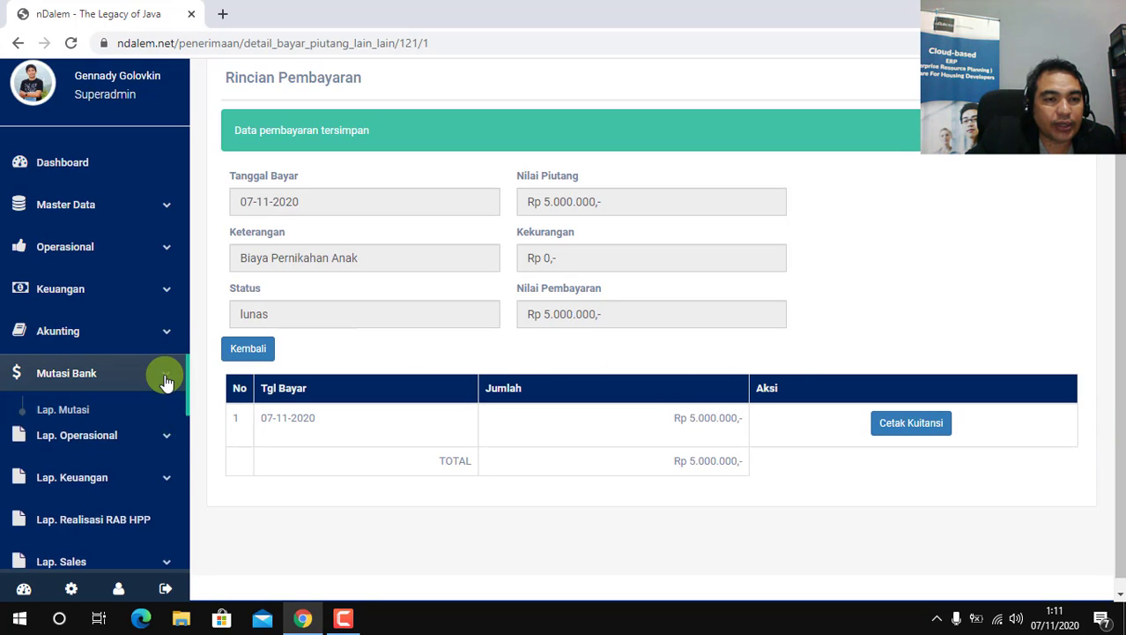
click(83, 414)
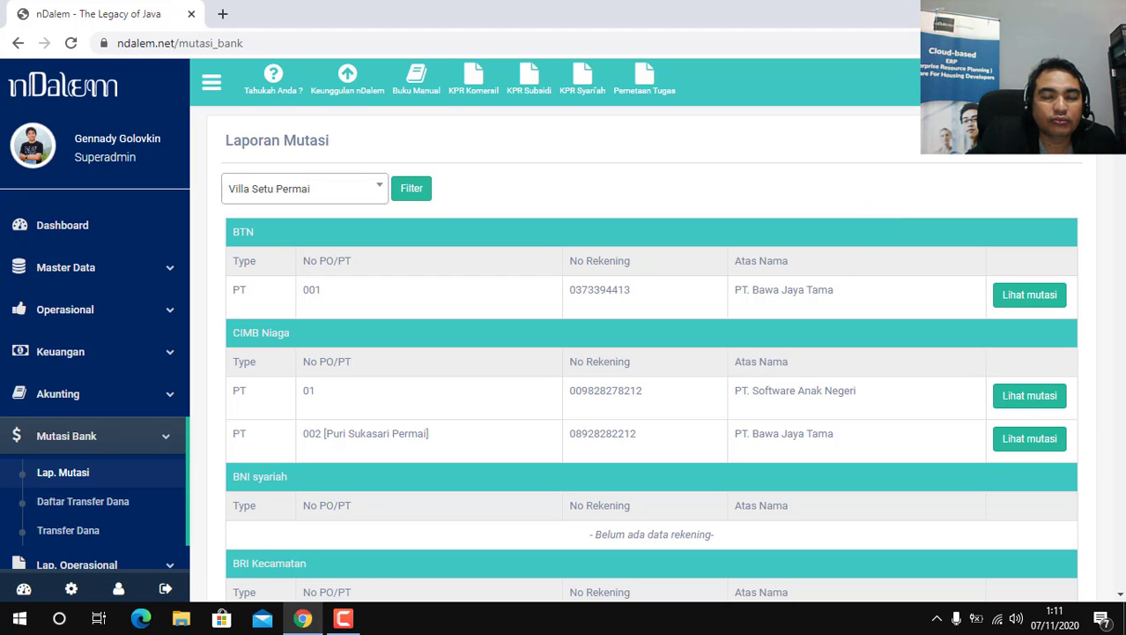
scroll(564, 352, down, 2)
click(1054, 199)
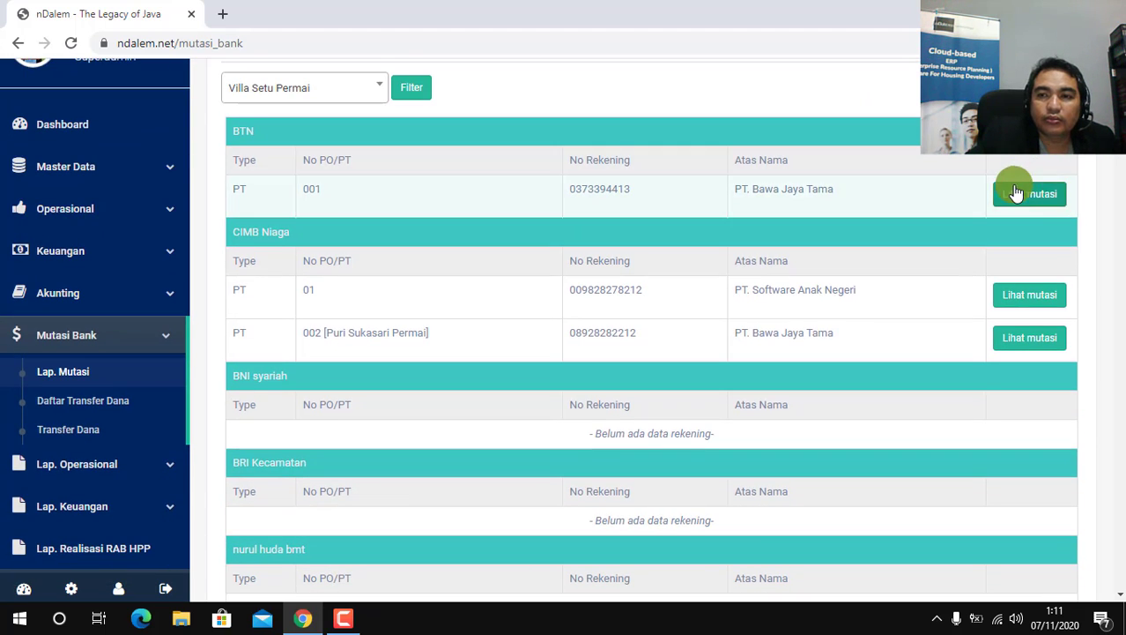
click(1030, 196)
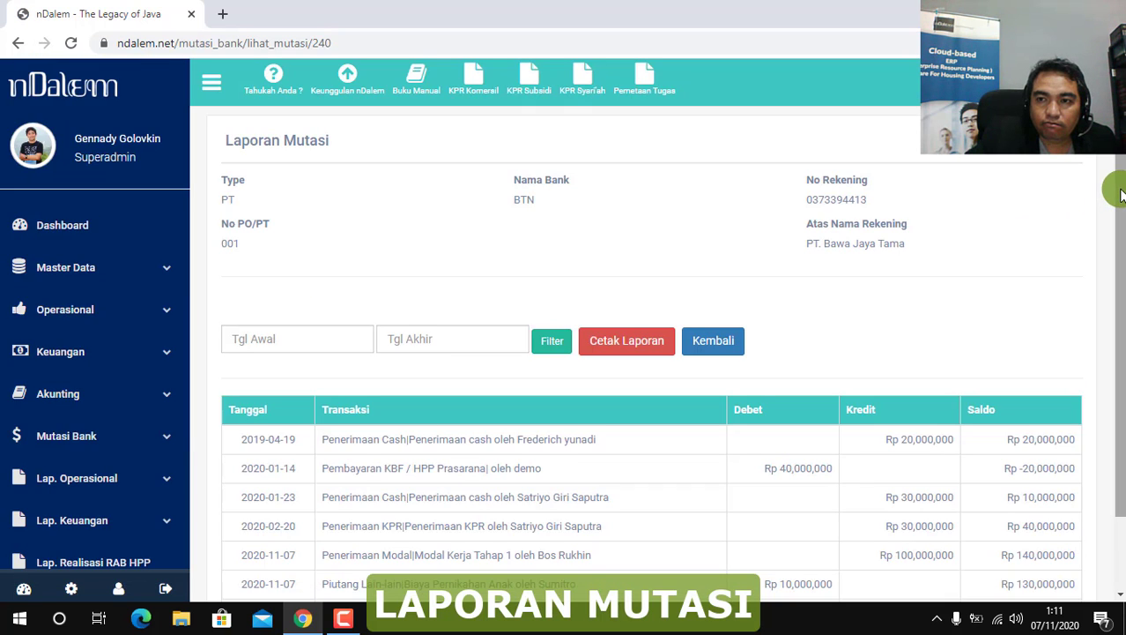
drag(1119, 188, 1111, 317)
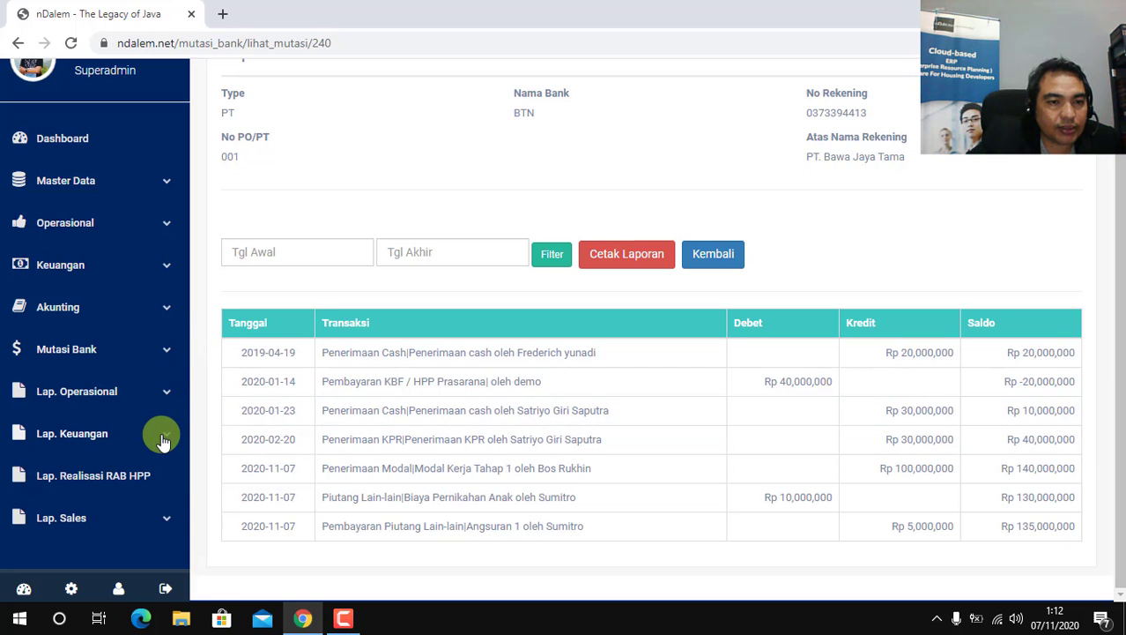
Return to the dashboard and open the Rekap Piutang Lain-lain report from the financial receipt reports.
click(57, 142)
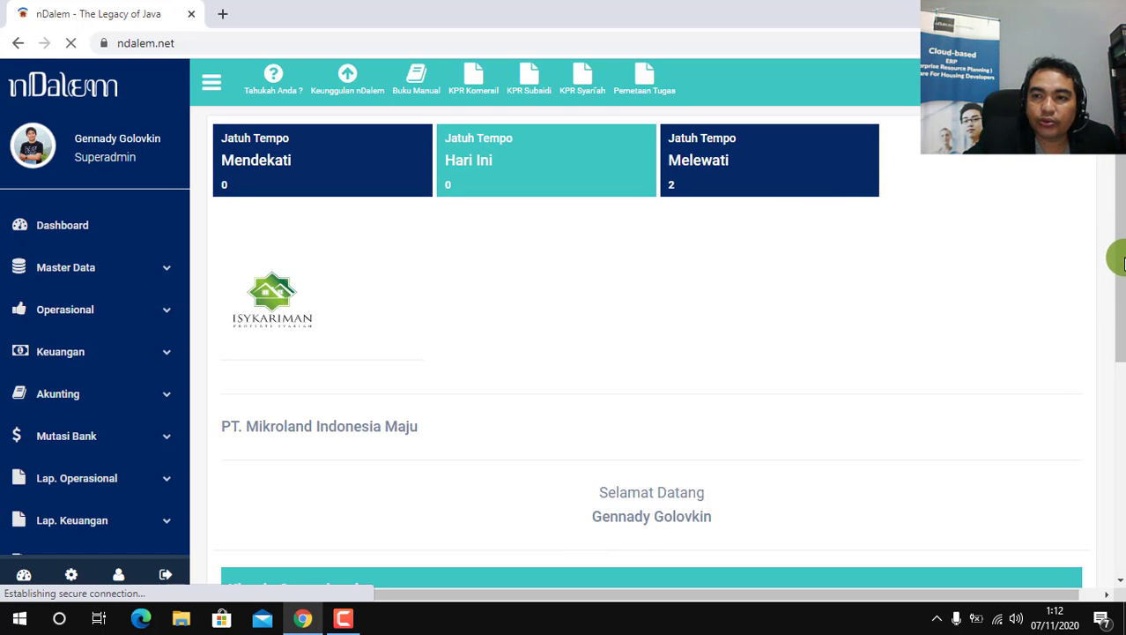
drag(1122, 267, 1122, 339)
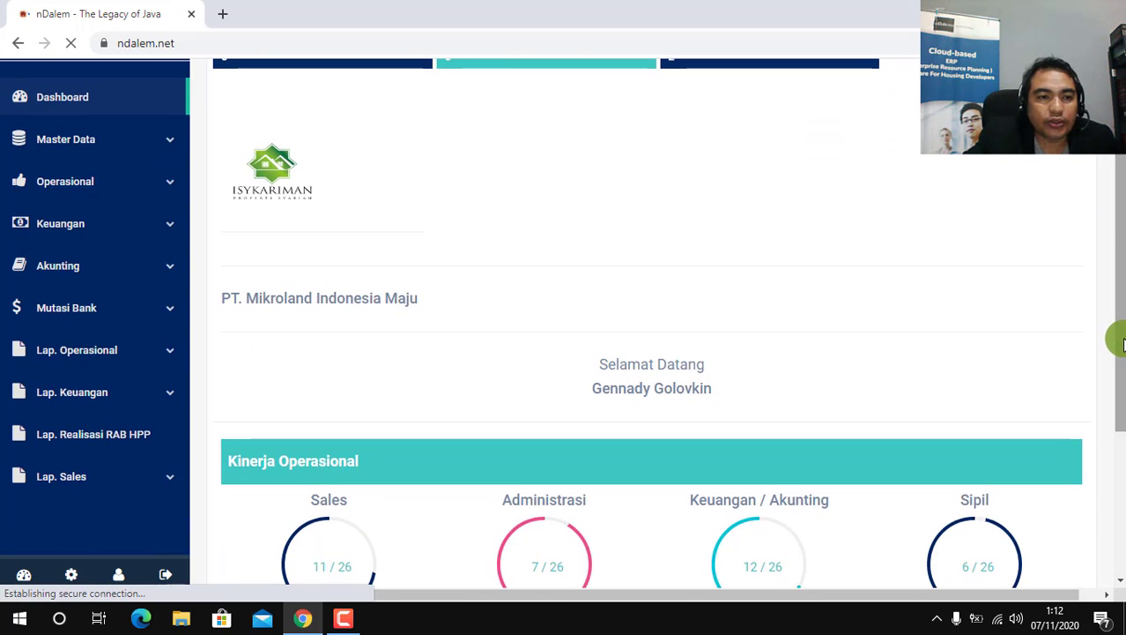
click(141, 406)
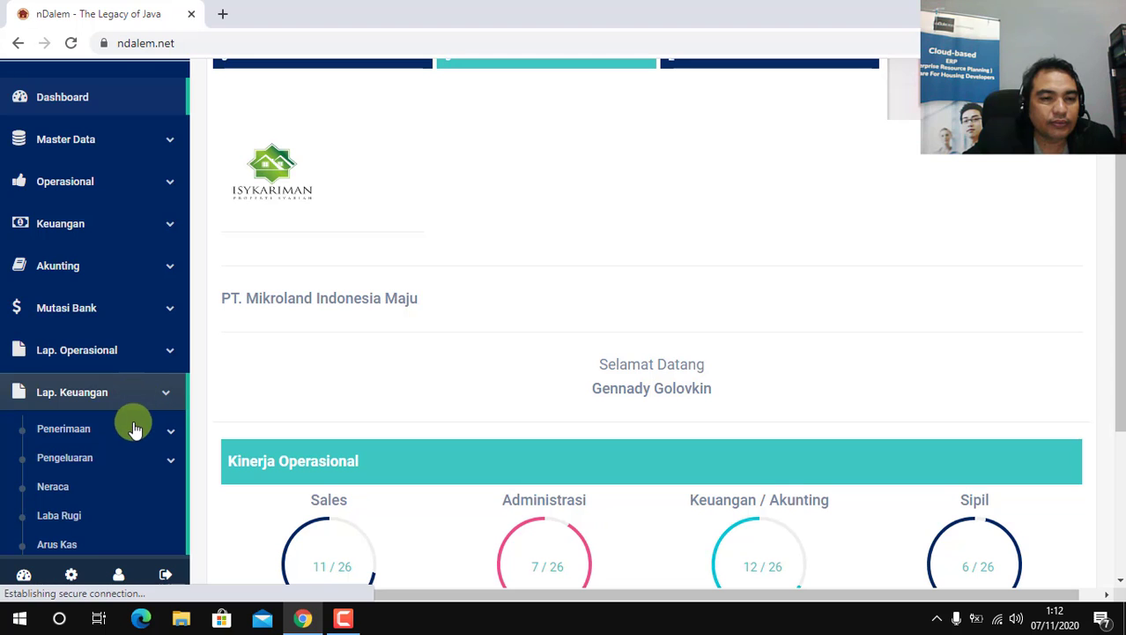
click(129, 440)
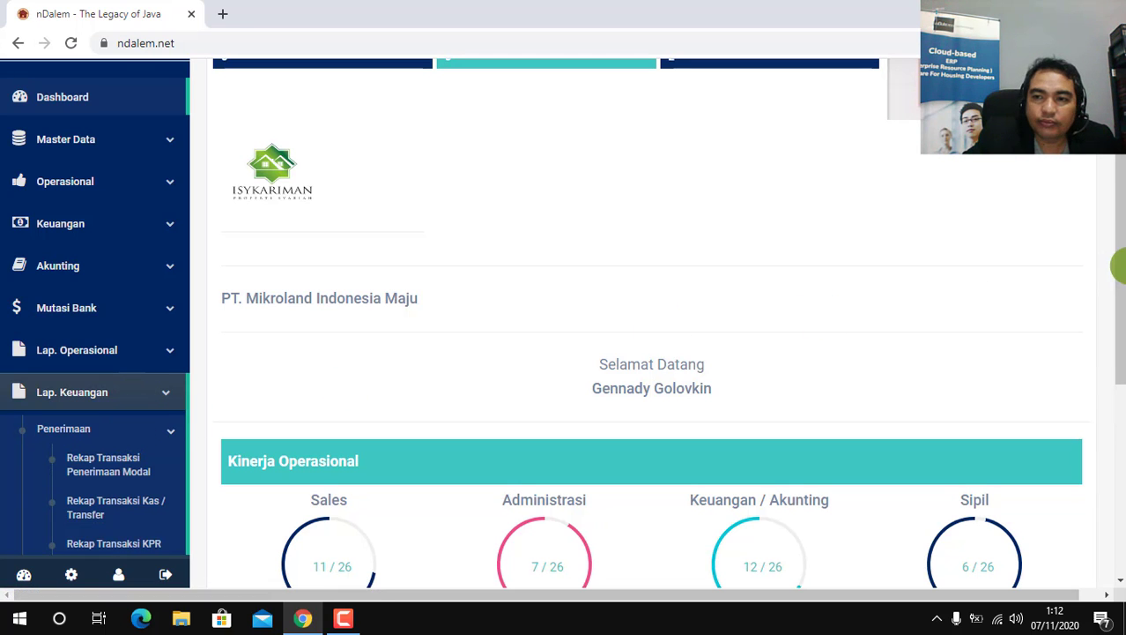
drag(1121, 293, 1119, 401)
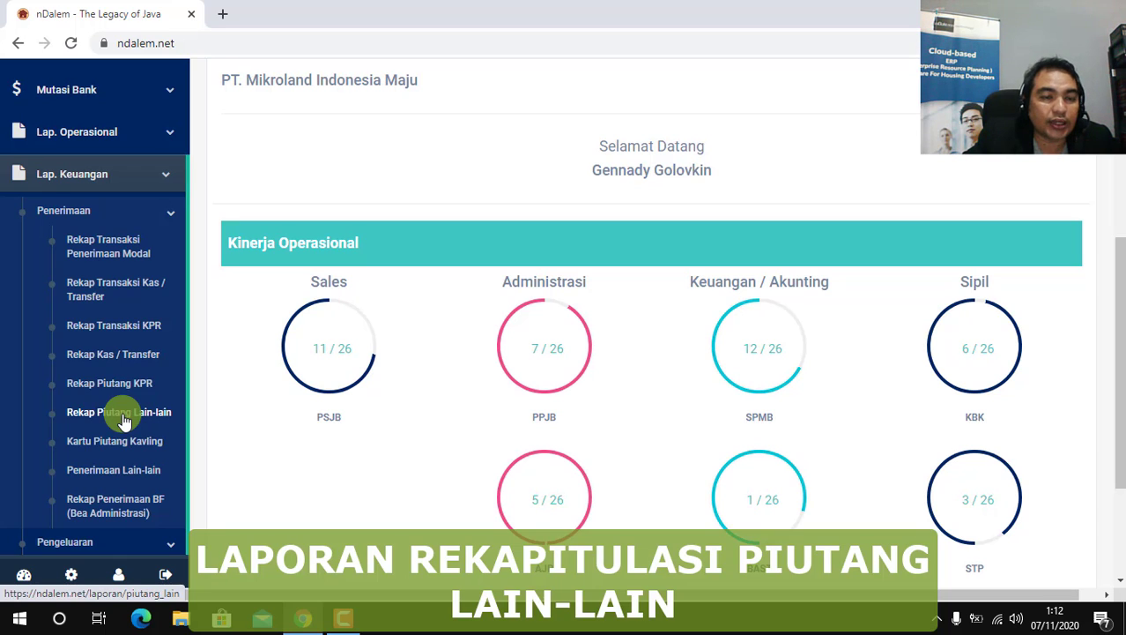
click(124, 423)
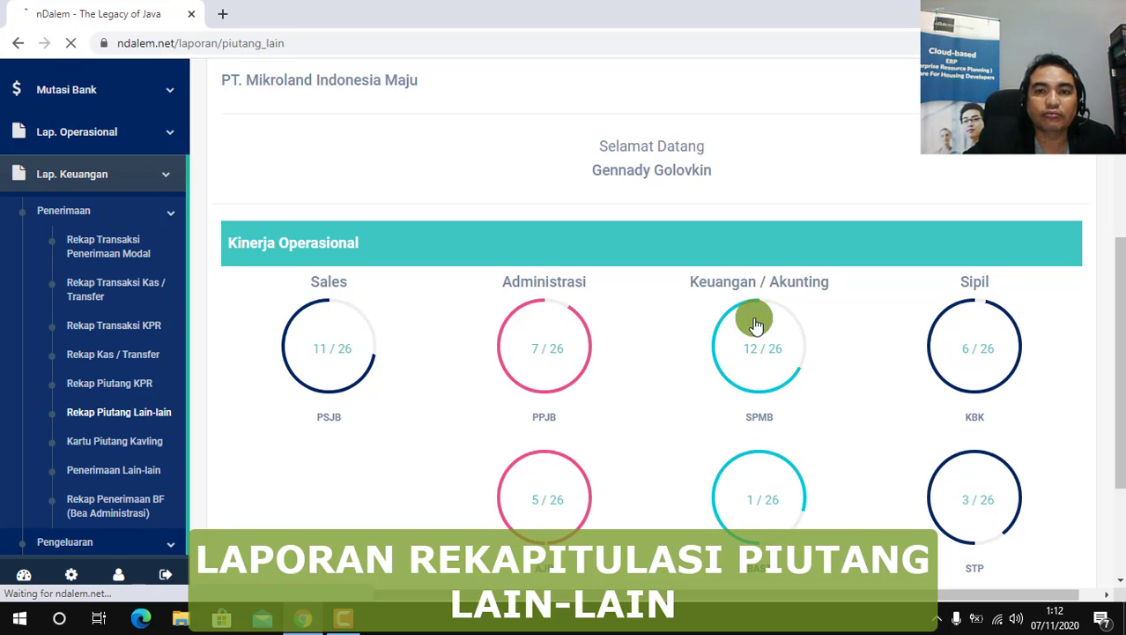